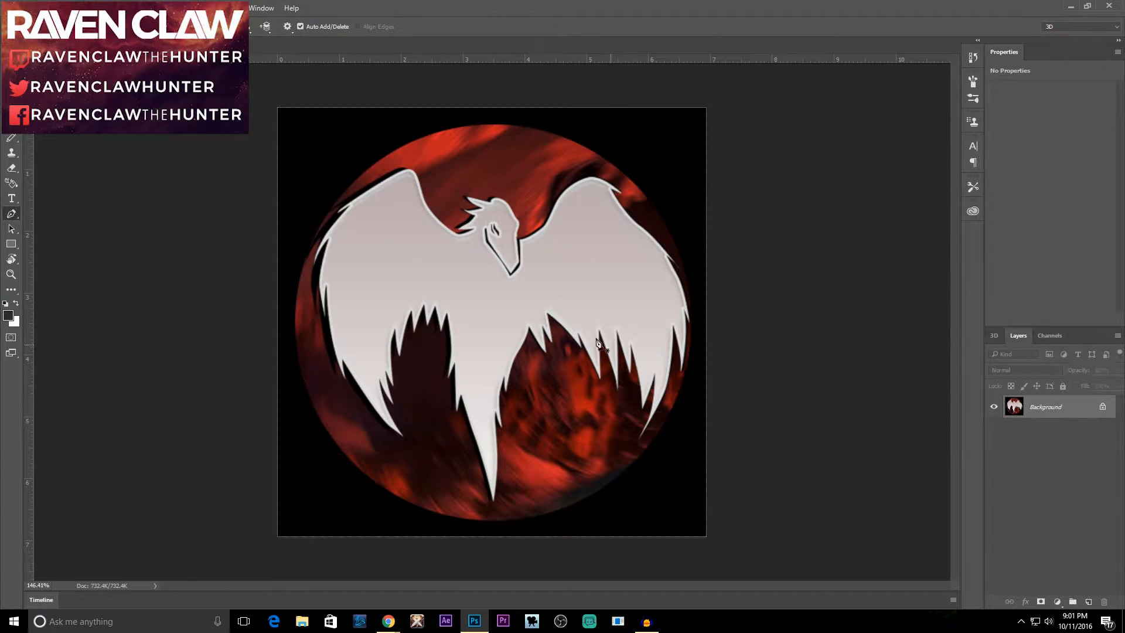
Examine the bird emblem's outline, including both wings, the head and the feather tips
alt+scroll(487, 317, up, 1)
alt+scroll(498, 320, up, 5)
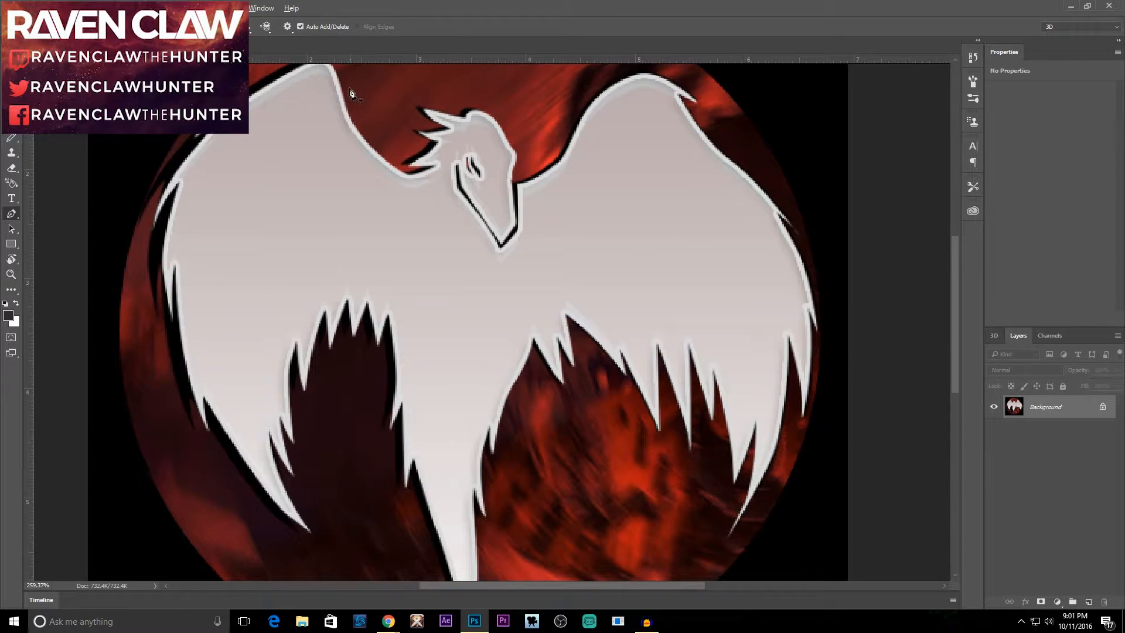
alt+scroll(423, 188, down, 2)
alt+scroll(470, 218, down, 1)
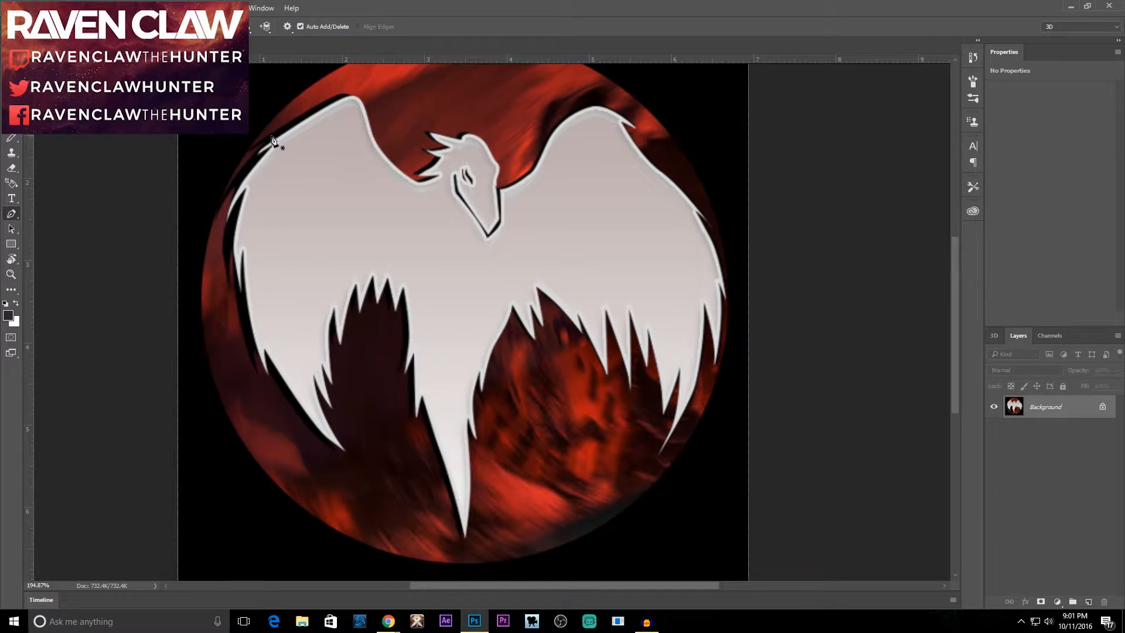
alt+scroll(434, 200, up, 3)
alt+scroll(399, 156, up, 1)
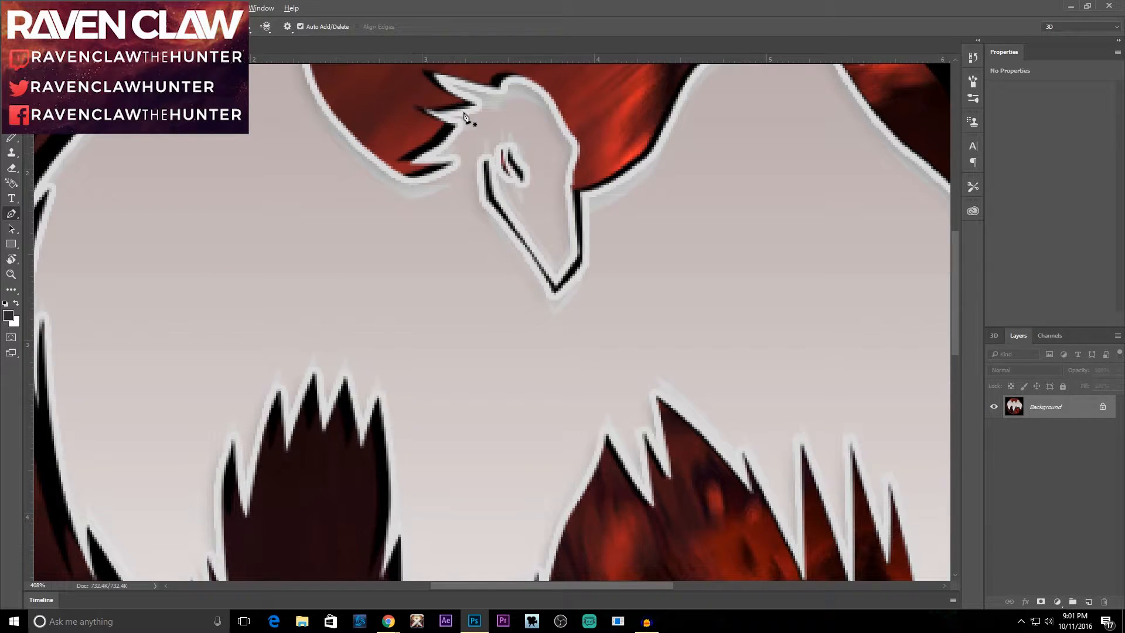
alt+scroll(535, 178, down, 3)
alt+scroll(557, 188, down, 2)
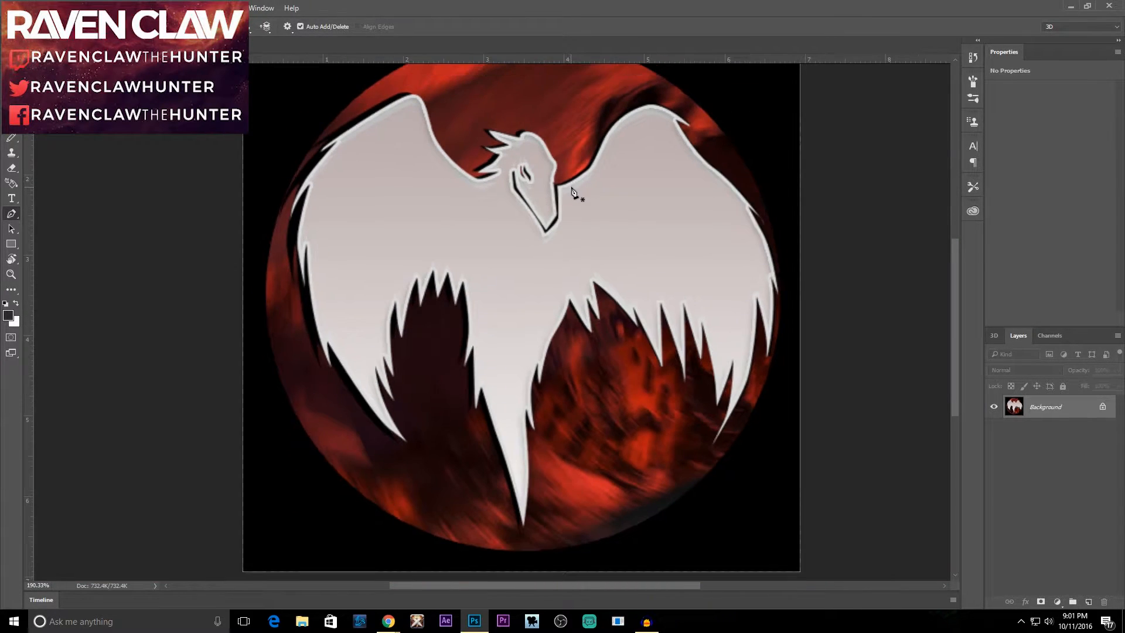
alt+scroll(714, 176, down, 1)
scroll(803, 162, up, 2)
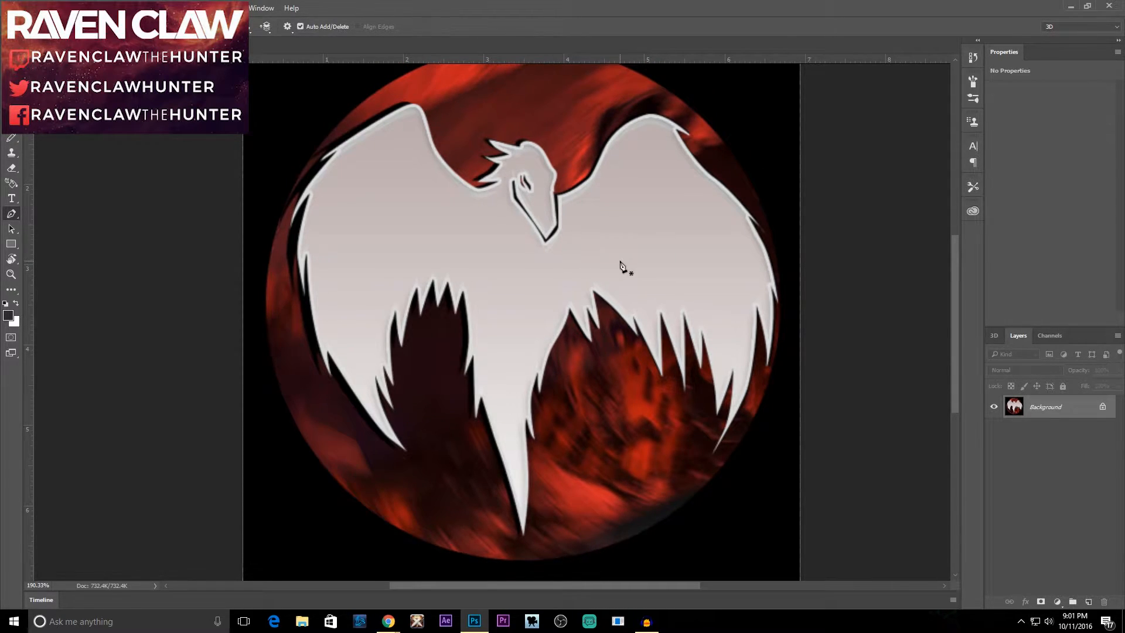
alt+scroll(589, 290, up, 2)
alt+scroll(587, 296, down, 1)
alt+scroll(588, 297, up, 1)
drag(650, 284, 598, 308)
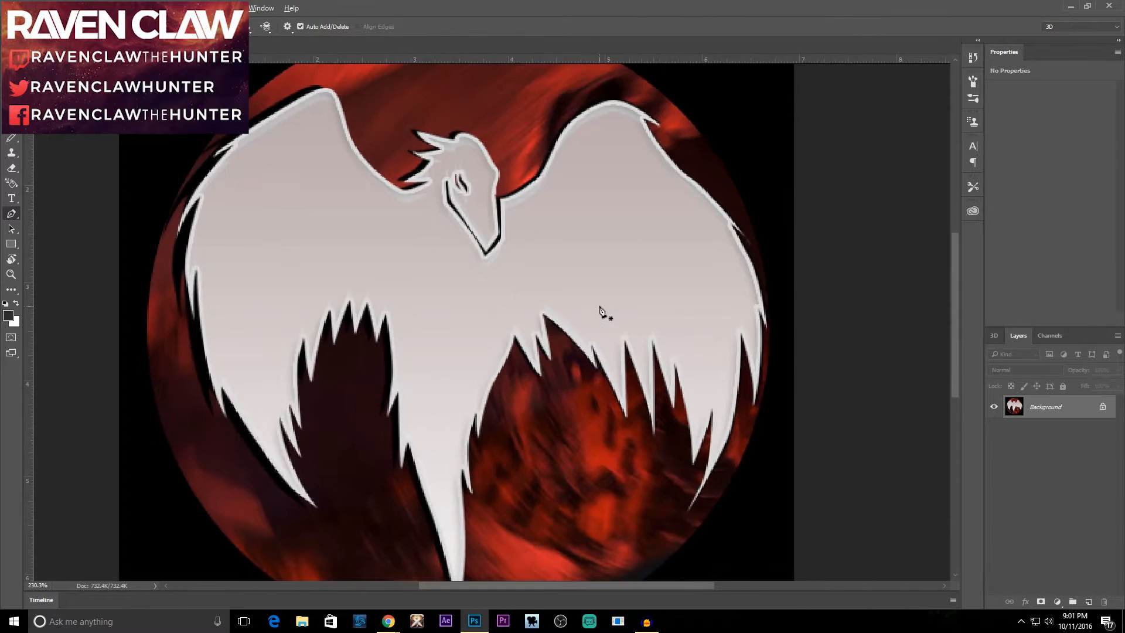
alt+scroll(598, 308, up, 1)
alt+scroll(411, 243, down, 2)
alt+scroll(387, 240, down, 1)
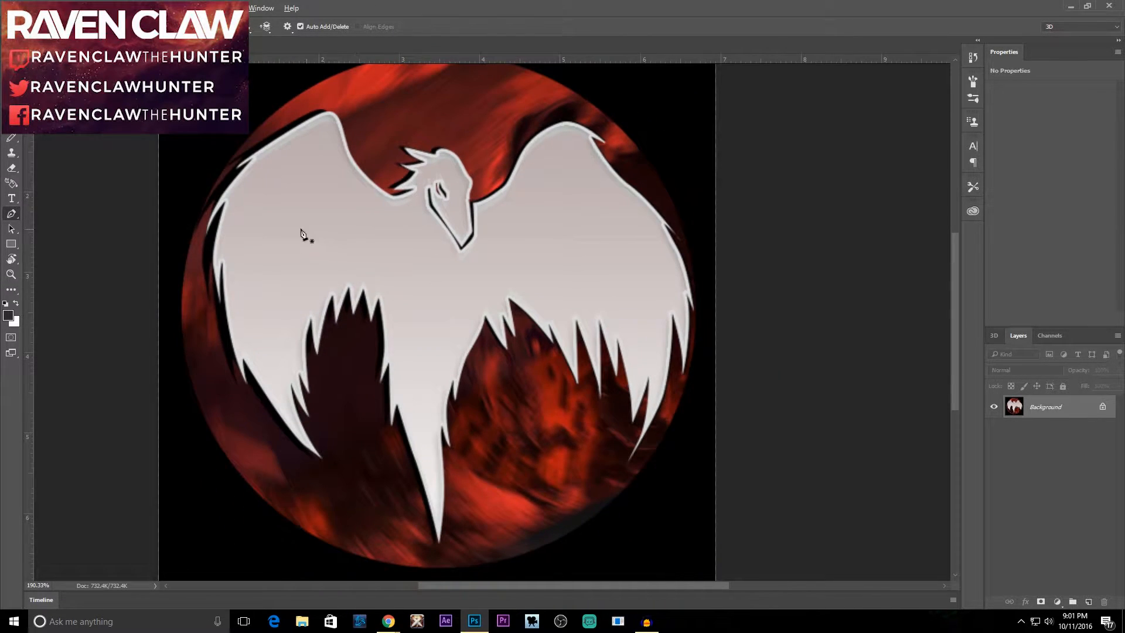
alt+scroll(329, 240, down, 1)
alt+scroll(399, 252, up, 2)
alt+scroll(472, 259, down, 1)
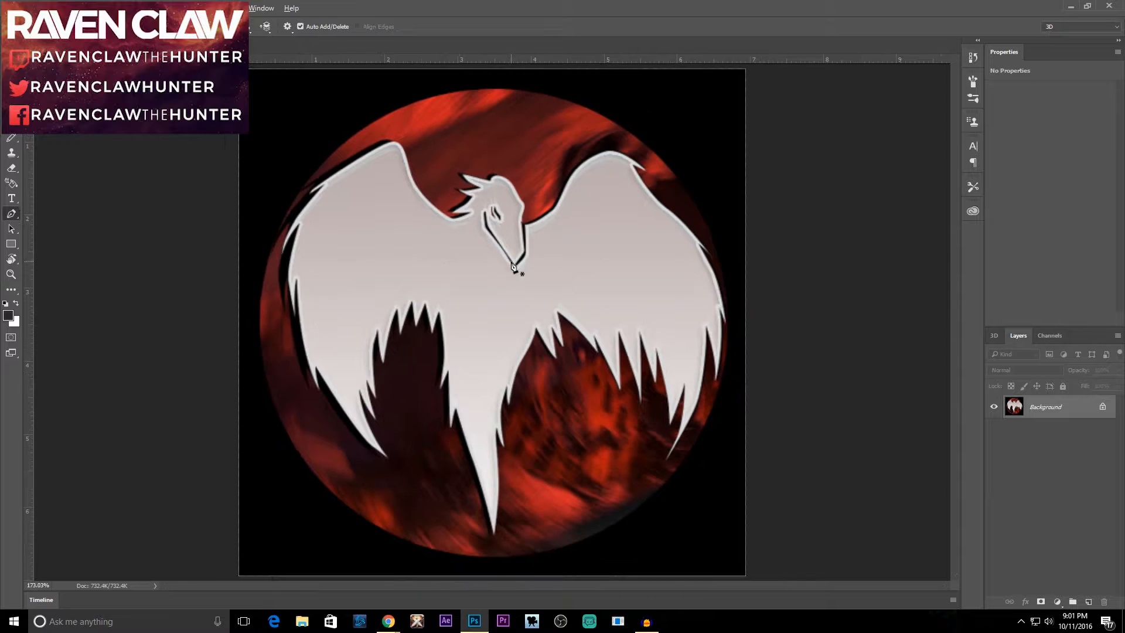
Start a Pen tool path at the left wing's upper outer notch, curve it to the wing's peak, and adjust the starting anchor
right_click(12, 217)
click(48, 214)
alt+scroll(312, 199, up, 1)
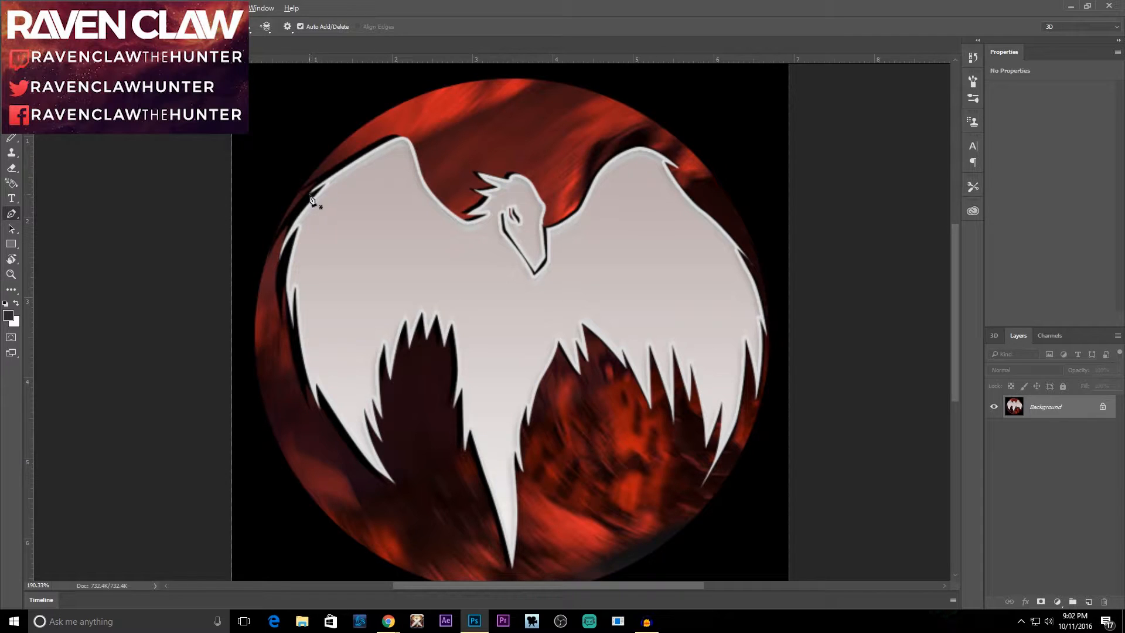
click(310, 193)
drag(399, 137, 423, 136)
alt+scroll(333, 184, up, 2)
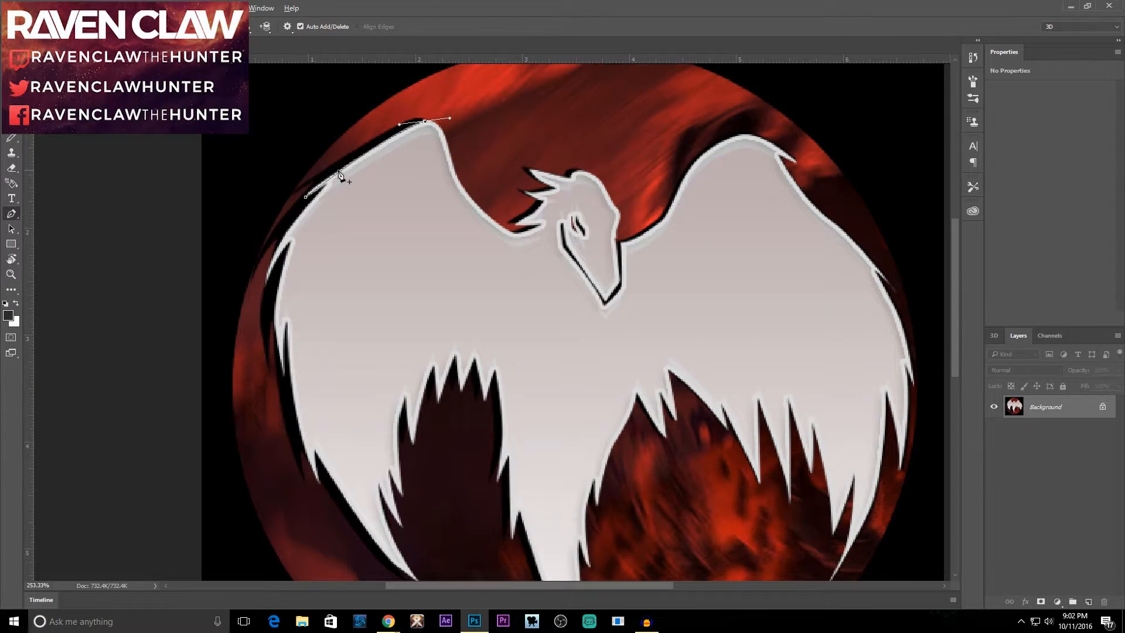
ctrl+click(307, 198)
mouse_move(307, 198)
ctrl+mouse_down()
mouse_move(321, 128)
mouse_move(307, 194)
ctrl+mouse_up()
Trace the left wing's inner edge from its peak down to the neck with curved, refined anchor points
click(463, 188)
key(ctrl+z)
click(458, 180)
drag(457, 178, 466, 248)
drag(466, 244, 466, 243)
ctrl+drag(455, 175, 454, 176)
drag(516, 237, 545, 247)
click(454, 177)
drag(456, 179, 458, 179)
drag(456, 176, 454, 174)
drag(516, 234, 544, 243)
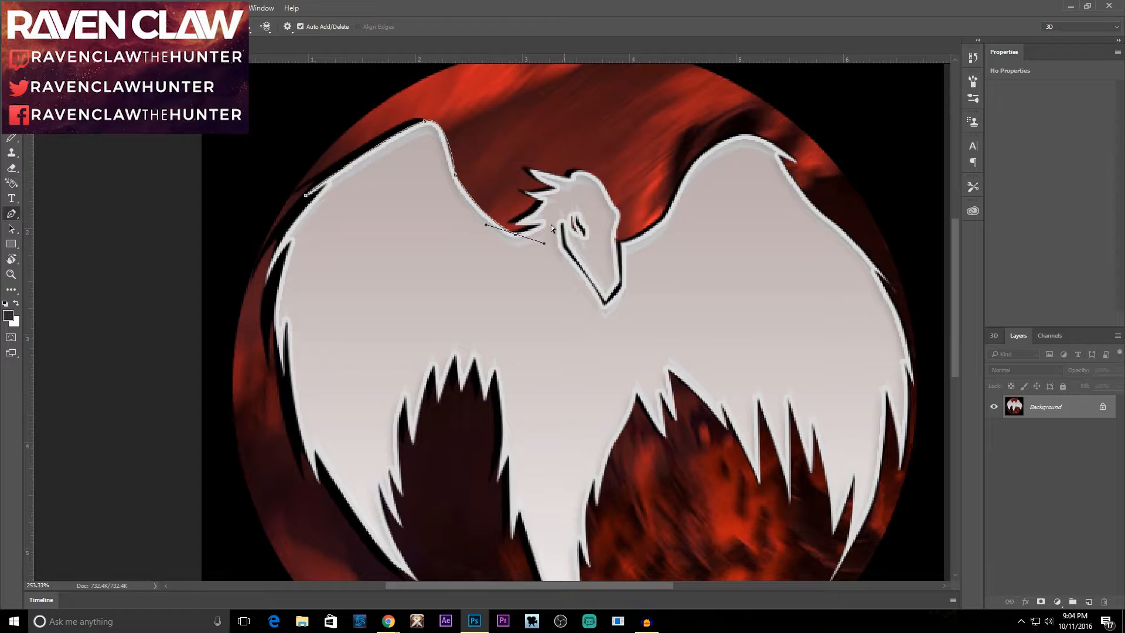
click(516, 234)
Continue the path around the pointed crest feathers at the back of the bird's head
drag(544, 229, 547, 226)
drag(547, 199, 546, 193)
alt+click(544, 202)
alt+click(523, 194)
drag(556, 188, 562, 189)
alt+click(556, 190)
drag(525, 169, 521, 162)
alt+click(529, 171)
Trace the crown of the head and the front of the face down to where it meets the right wing
alt+click(570, 179)
drag(602, 185, 629, 199)
click(601, 180)
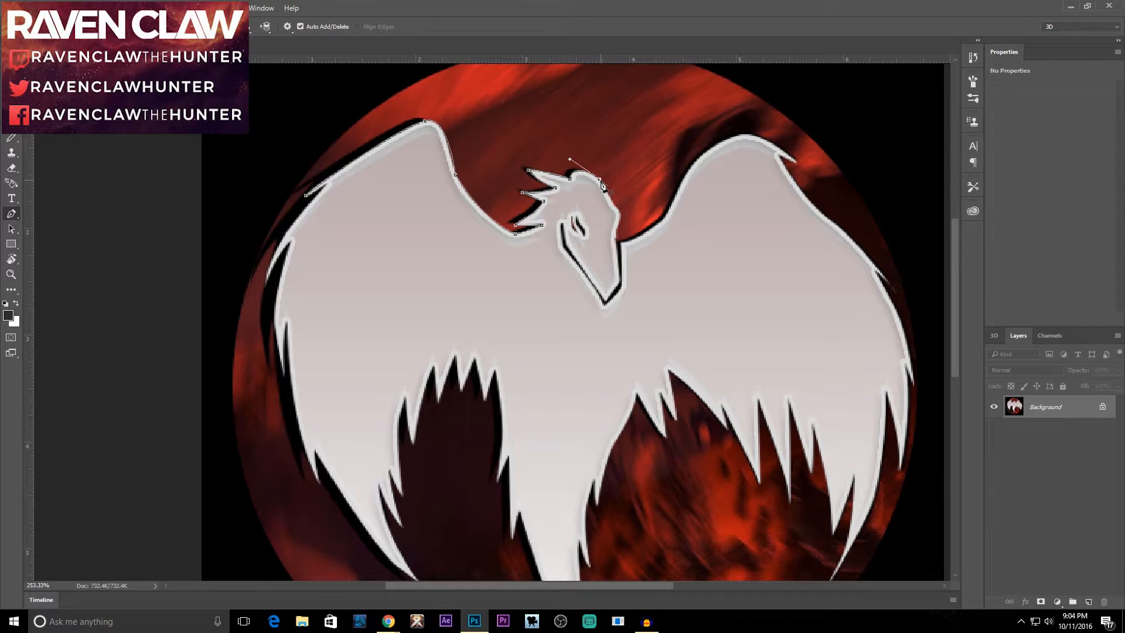
click(615, 241)
drag(616, 245, 592, 279)
drag(615, 241, 610, 256)
drag(617, 244, 618, 240)
Trace the path around the beak tip and along the black jaw line
click(606, 305)
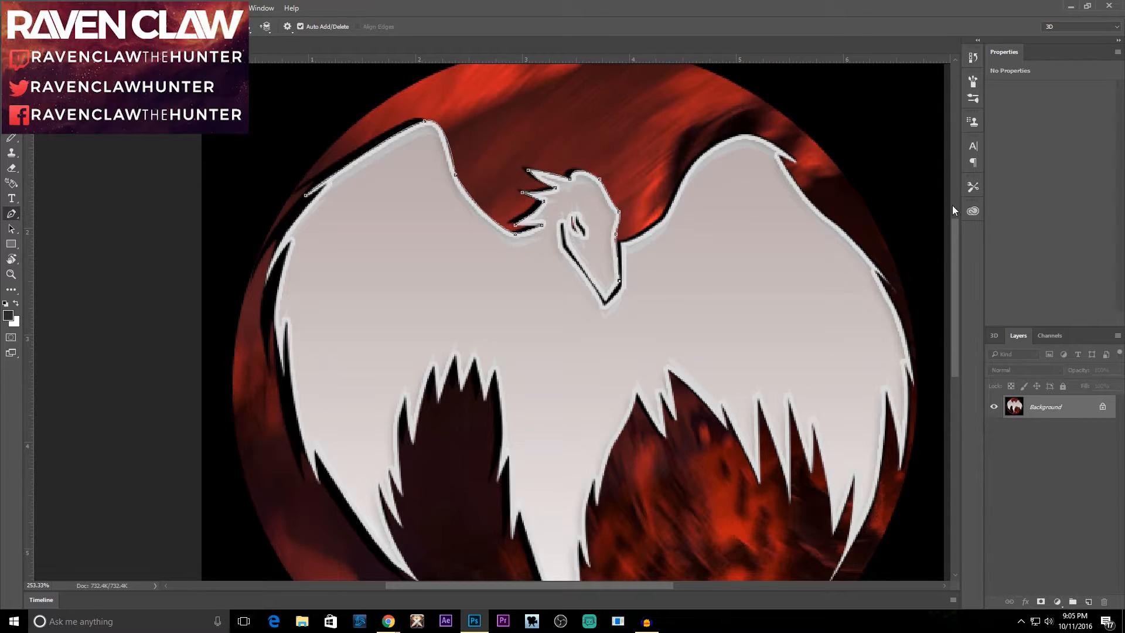
click(564, 247)
click(606, 303)
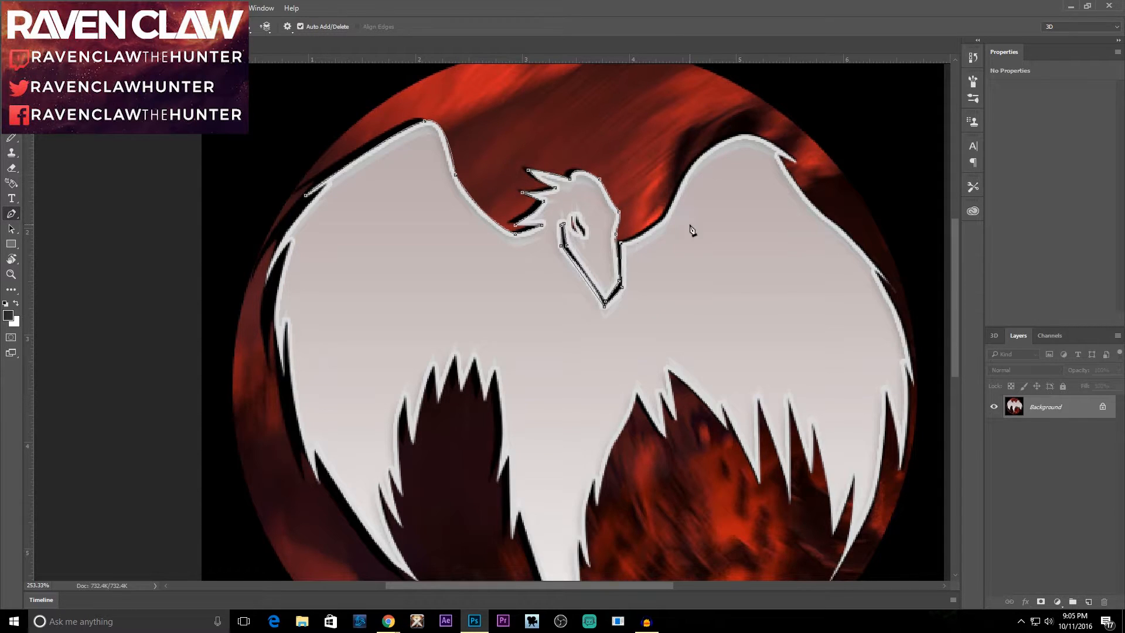
Trace the right wing's upper edge from the beak over its peak and around the first feather notch
scroll(684, 417, down, 1)
scroll(680, 428, down, 5)
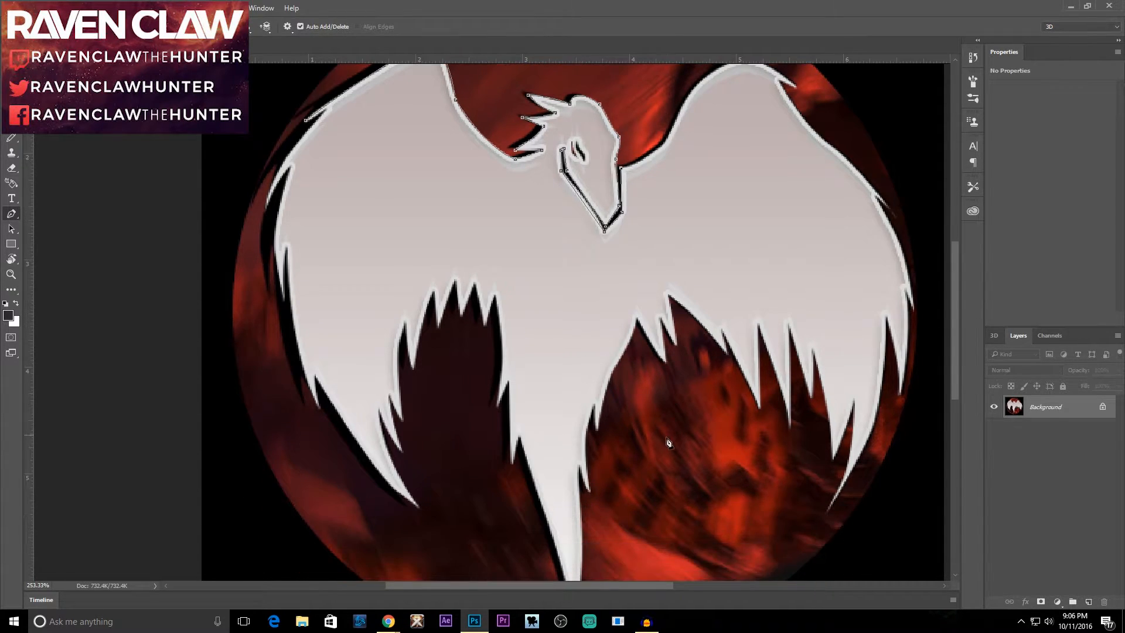
scroll(654, 454, up, 5)
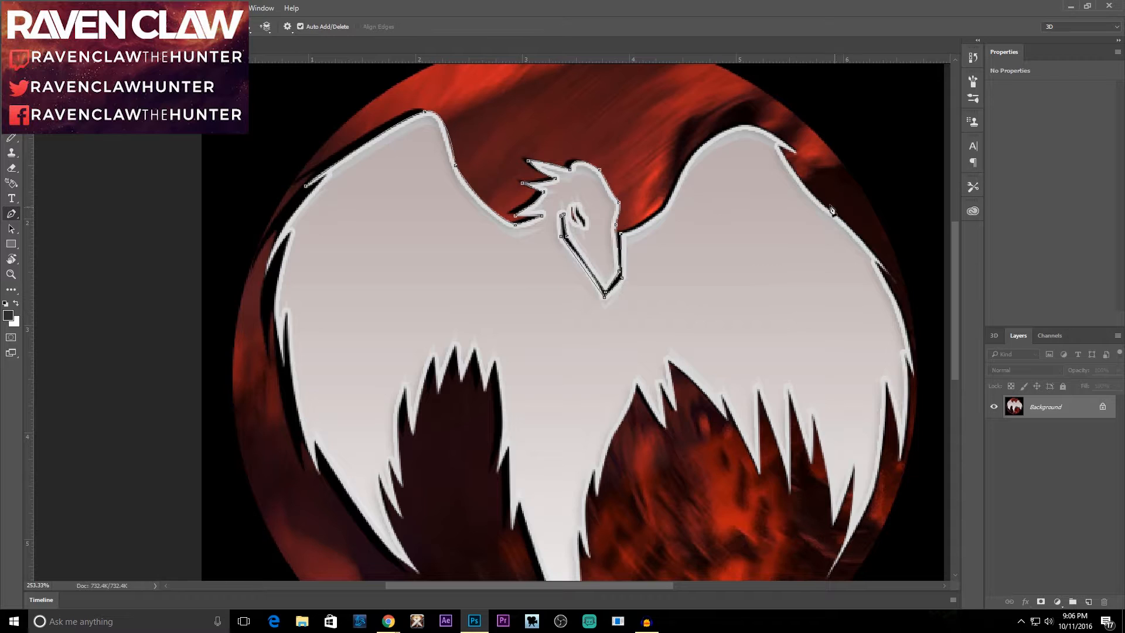
drag(702, 147, 726, 78)
key(ctrl+z)
drag(672, 191, 681, 160)
alt+click(672, 190)
drag(797, 153, 874, 238)
alt+click(797, 153)
click(779, 147)
Continue the path down the right wing's outer edge, around its two side feather notches
alt+click(841, 218)
drag(896, 281, 897, 285)
alt+click(896, 281)
click(876, 262)
drag(914, 376, 911, 419)
alt+click(915, 377)
click(906, 352)
Trace the pointed feather on the right wing's lower outer edge and the curve leading into its gap
drag(898, 462, 883, 496)
alt+click(898, 461)
drag(889, 384, 880, 348)
key(ctrl+z)
drag(894, 415, 887, 380)
alt+click(894, 415)
Trace the long lowest feather of the right wing to its tip and back up its inner side
scroll(887, 382, down, 2)
drag(827, 543, 761, 491)
ctrl+drag(888, 205, 885, 204)
alt+click(827, 403)
drag(855, 289, 848, 256)
ctrl+drag(855, 289, 854, 292)
alt+click(853, 292)
Outline the long narrow feathers along the right wing's underside with points at each tip and gap
drag(834, 350, 826, 363)
alt+click(834, 350)
click(814, 286)
click(811, 237)
click(791, 317)
click(788, 213)
drag(758, 213, 763, 220)
alt+click(759, 213)
click(760, 297)
Trace the shorter feathers on the right wing's underside inward to the gap beside the body
click(723, 218)
click(727, 243)
drag(668, 183, 651, 177)
alt+click(668, 182)
click(677, 234)
click(661, 207)
click(666, 252)
click(636, 206)
Trace the body's right edge downward around the two small feather notches above the tail
drag(629, 187, 626, 186)
alt+click(636, 206)
drag(609, 267, 601, 332)
alt+click(609, 267)
click(594, 292)
drag(592, 378, 611, 427)
alt+click(592, 378)
click(579, 354)
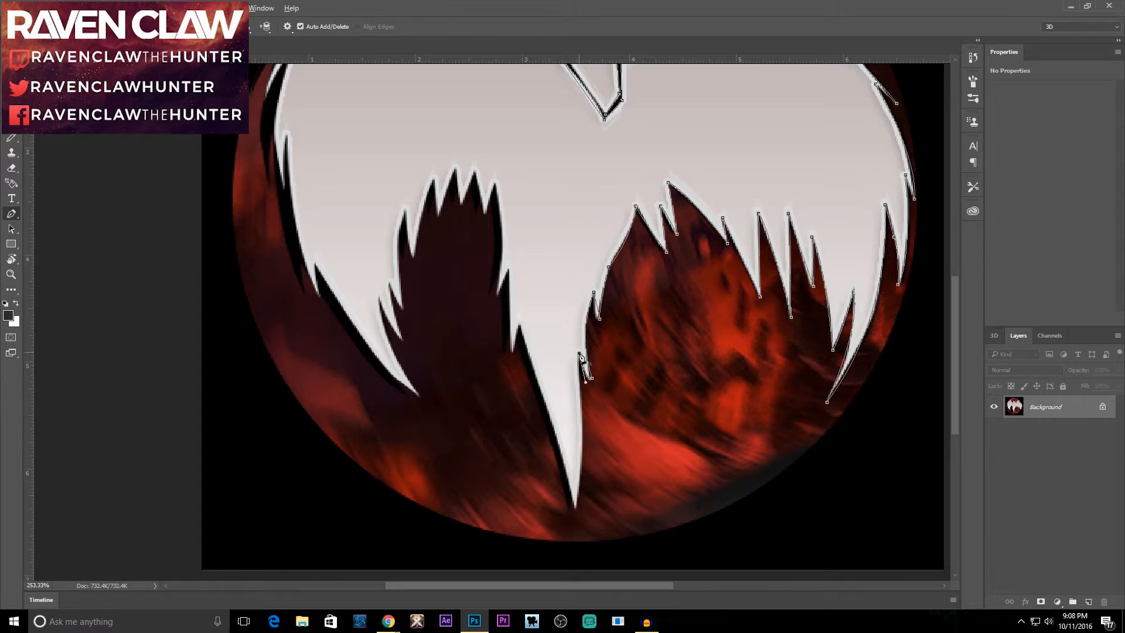
Trace the tail down to its tip and back up its left side around two feather notches
drag(576, 509, 566, 534)
alt+click(576, 509)
click(519, 324)
click(512, 352)
click(509, 270)
click(497, 295)
Outline the row of short spikes between the body and the left wing
drag(495, 183, 484, 163)
alt+click(495, 183)
click(485, 216)
click(476, 170)
click(462, 204)
click(455, 169)
click(439, 216)
click(435, 181)
Trace the inner feathers of the left wing downward with curved segments and sharp corners
drag(416, 259, 414, 311)
alt+click(416, 258)
drag(408, 211, 408, 166)
alt+click(408, 211)
drag(402, 308, 412, 411)
alt+click(402, 308)
drag(389, 284, 386, 276)
alt+click(389, 284)
drag(405, 341, 413, 363)
alt+click(405, 341)
drag(380, 298, 374, 268)
alt+click(379, 299)
Trace the left wing's lowest tip and the lower outer notch, fine-tuning the tip's anchor position
drag(422, 396, 461, 435)
alt+click(421, 396)
drag(316, 265, 283, 190)
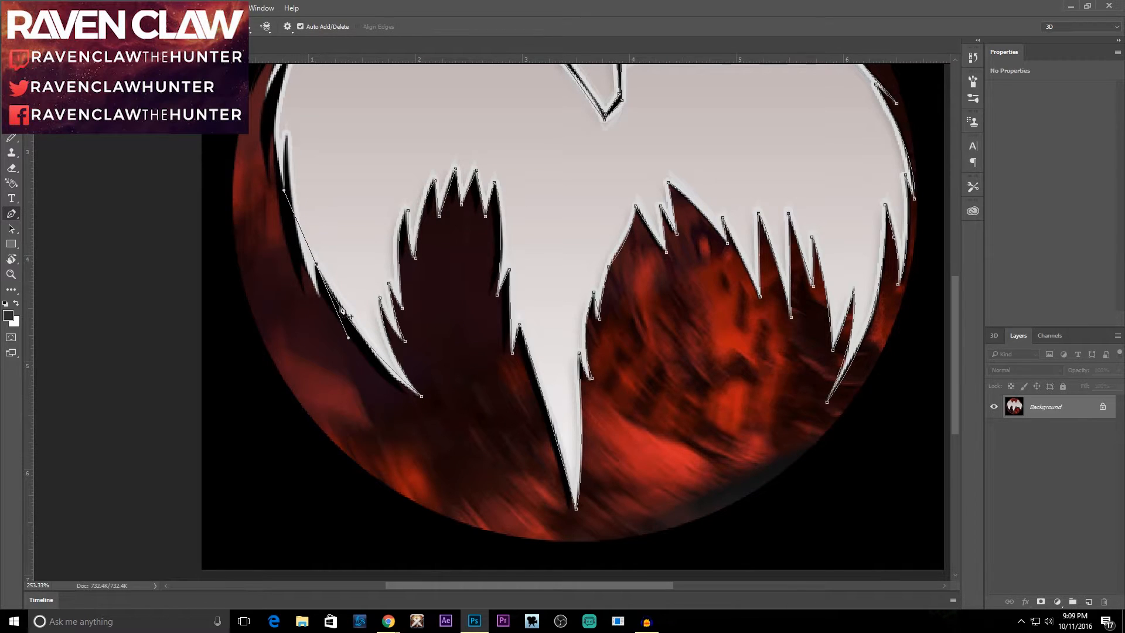
ctrl+drag(438, 384, 439, 383)
ctrl+drag(422, 396, 418, 397)
alt+click(316, 265)
click(319, 295)
Trace the left wing's outer edge around its upper feather notches and close the path at the starting anchor
scroll(287, 152, up, 5)
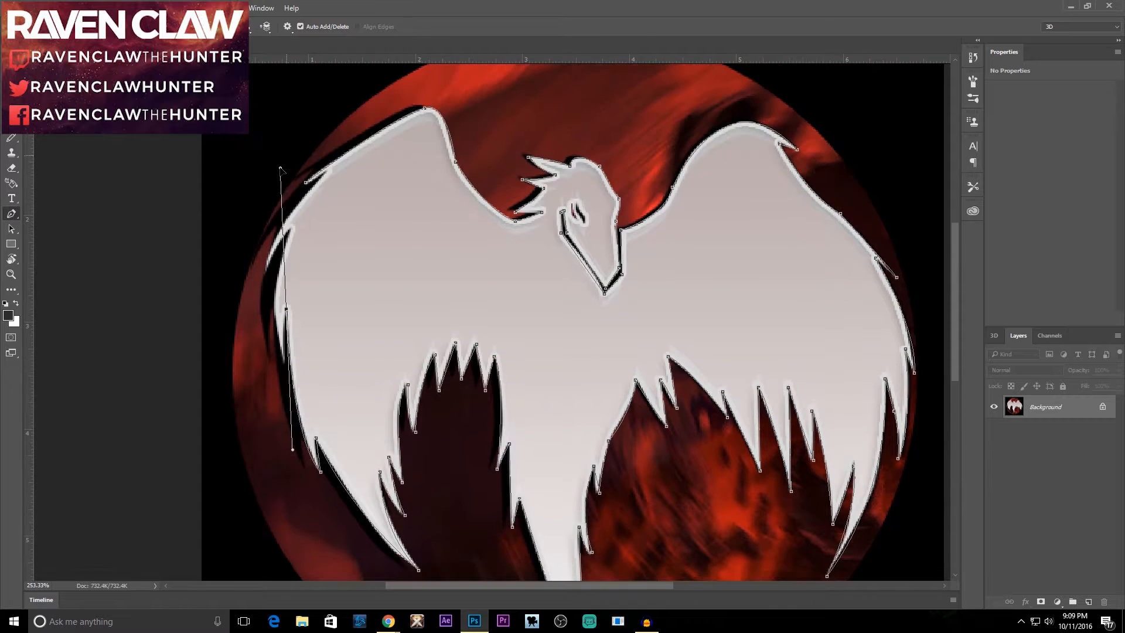
drag(291, 229, 317, 178)
alt+click(291, 228)
drag(267, 271, 261, 298)
drag(326, 171, 391, 106)
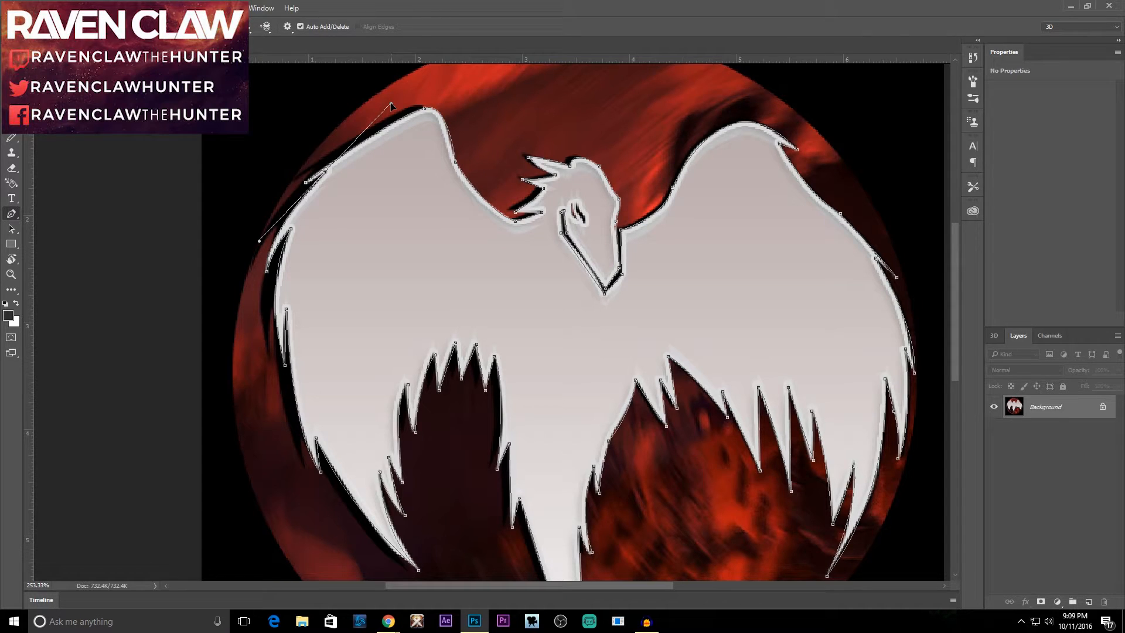
alt+click(326, 171)
click(306, 184)
scroll(593, 236, up, 1)
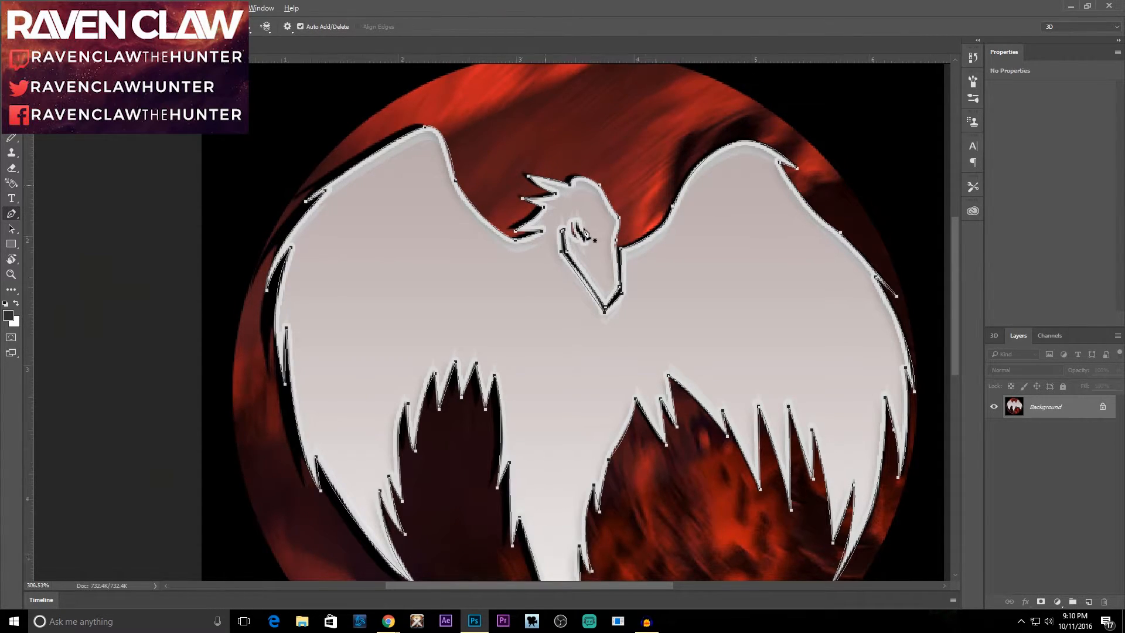
alt+scroll(588, 230, up, 3)
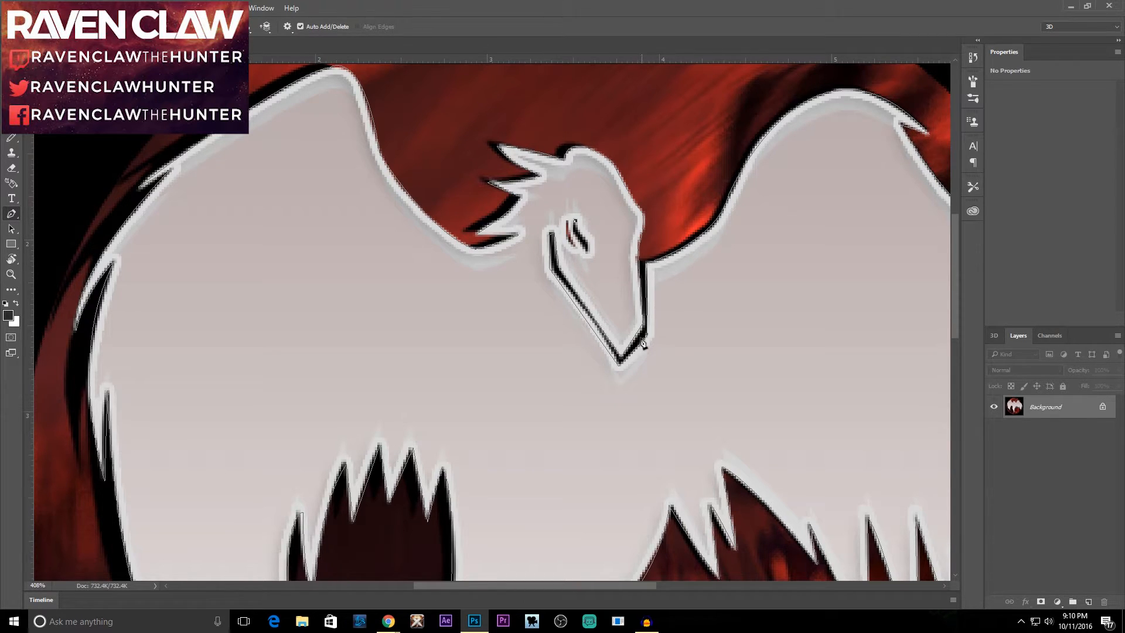
Trace the small eye inside the bird's head as a closed path with the Pen tool
click(579, 231)
click(588, 241)
click(588, 252)
click(576, 249)
click(567, 221)
click(575, 221)
ctrl+drag(548, 209, 604, 262)
alt+scroll(517, 251, down, 2)
alt+scroll(550, 277, down, 1)
alt+scroll(588, 356, down, 1)
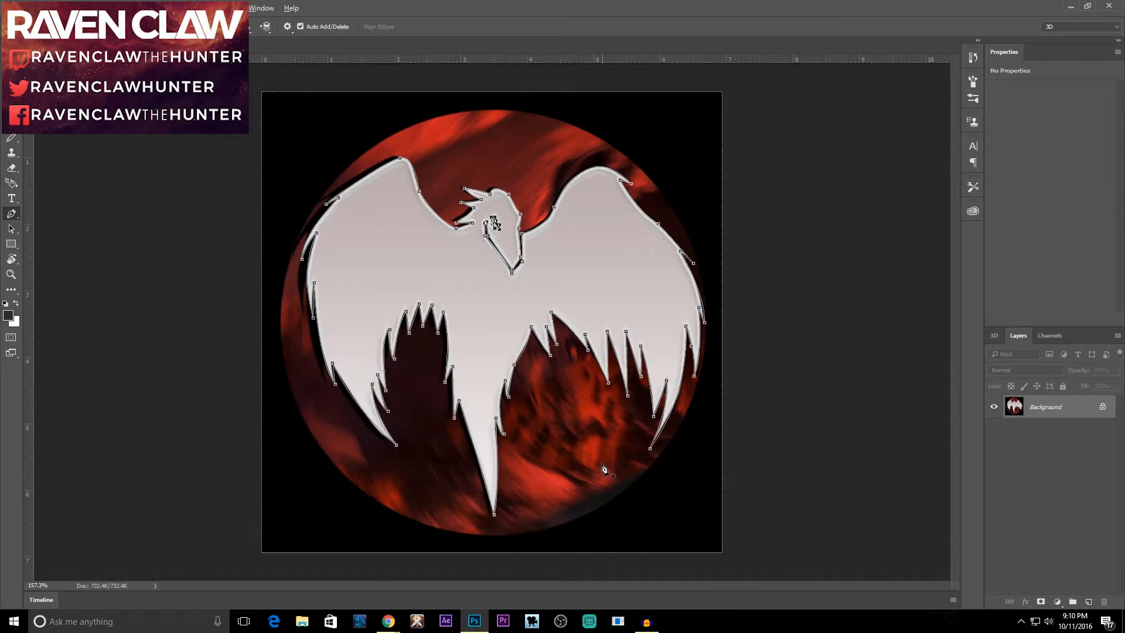
alt+scroll(536, 469, up, 1)
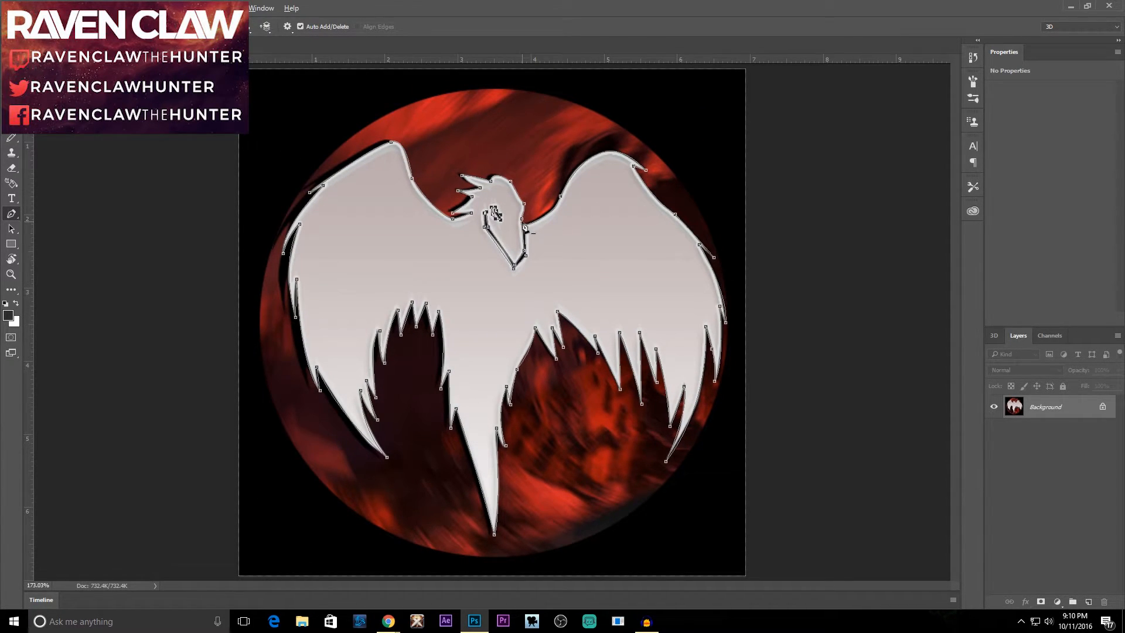
Export the Work Path to Illustrator as "ravenclaw display pic.ai" in the pics folder
right_click(479, 264)
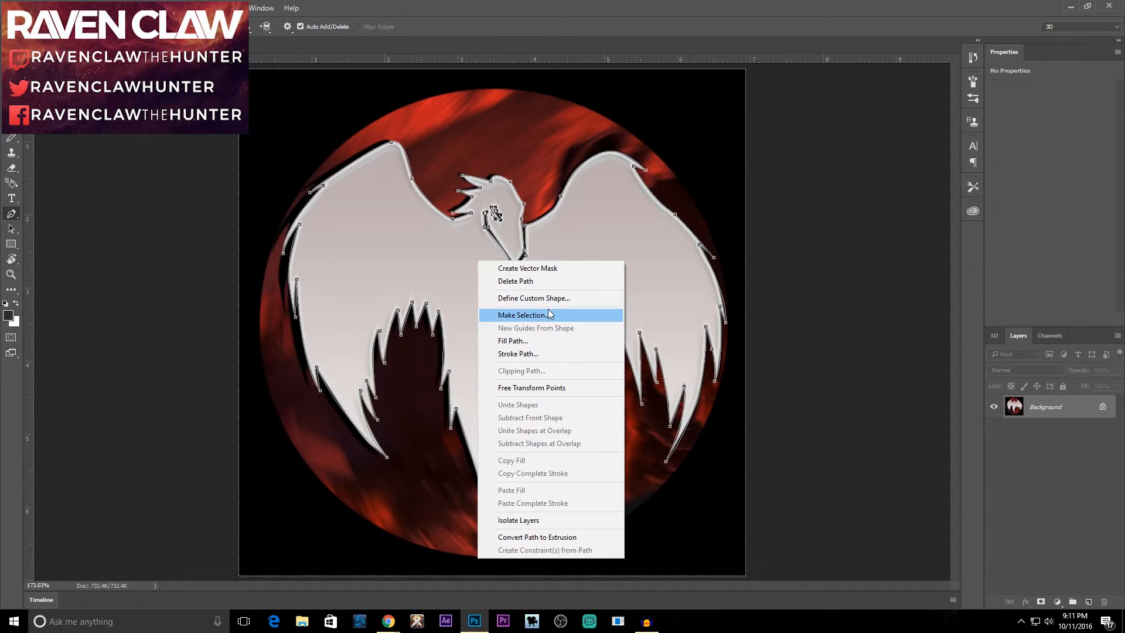
click(30, 8)
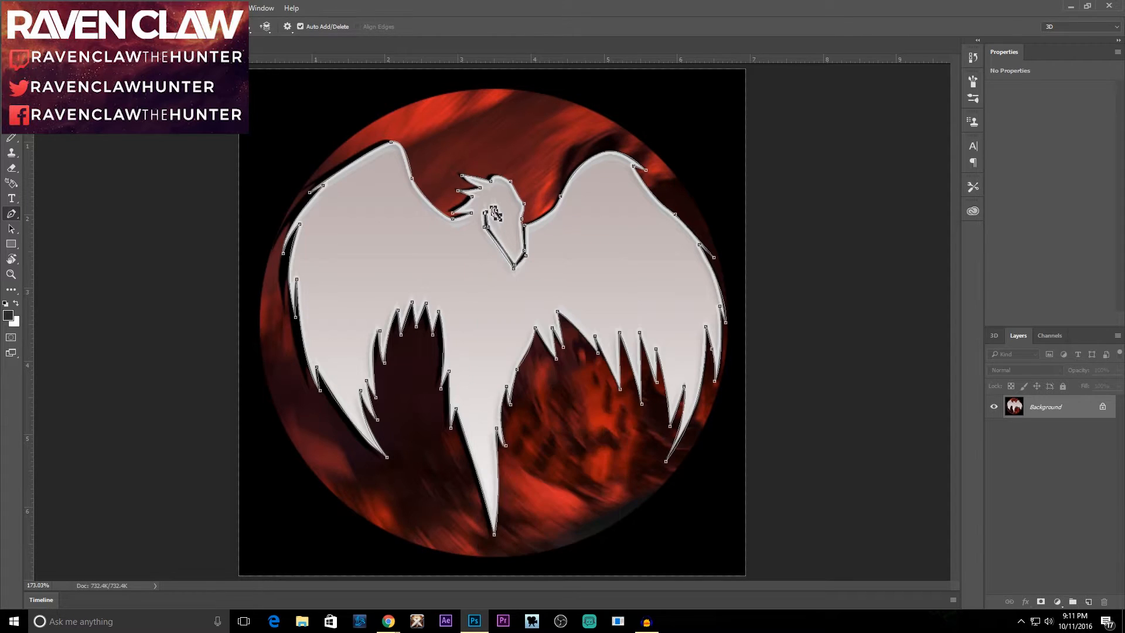
click(30, 8)
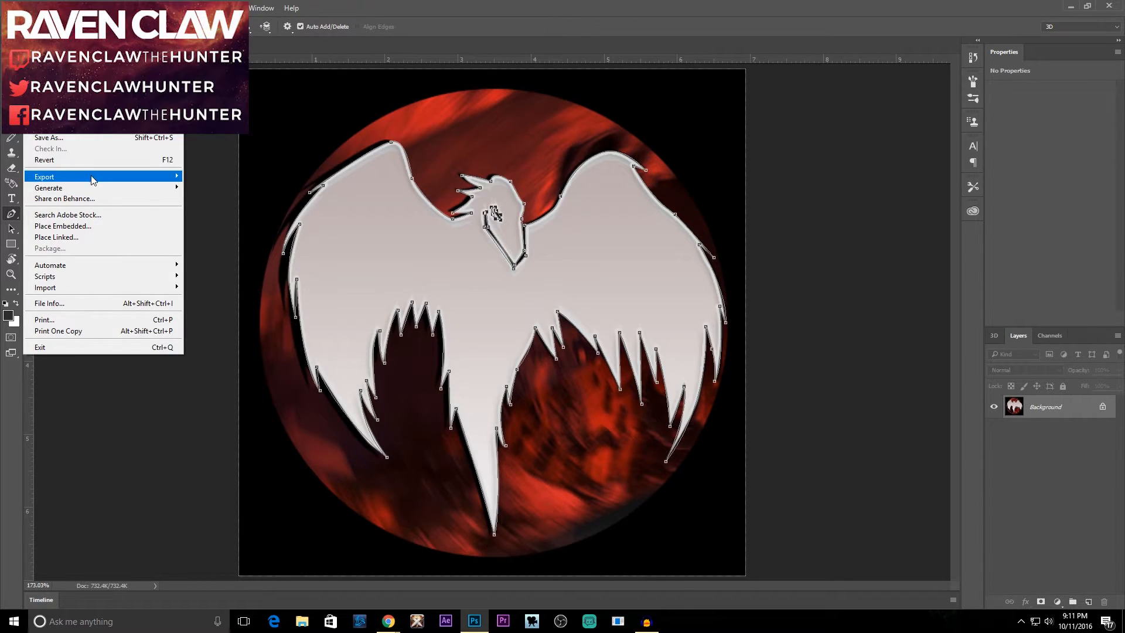
mouse_move(94, 180)
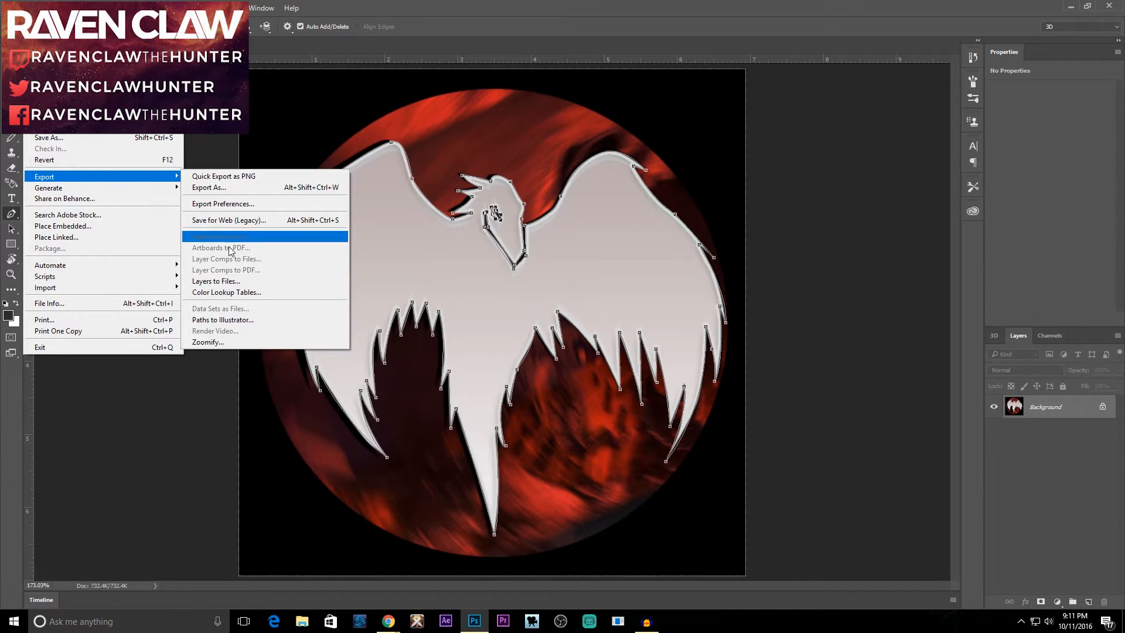
click(235, 321)
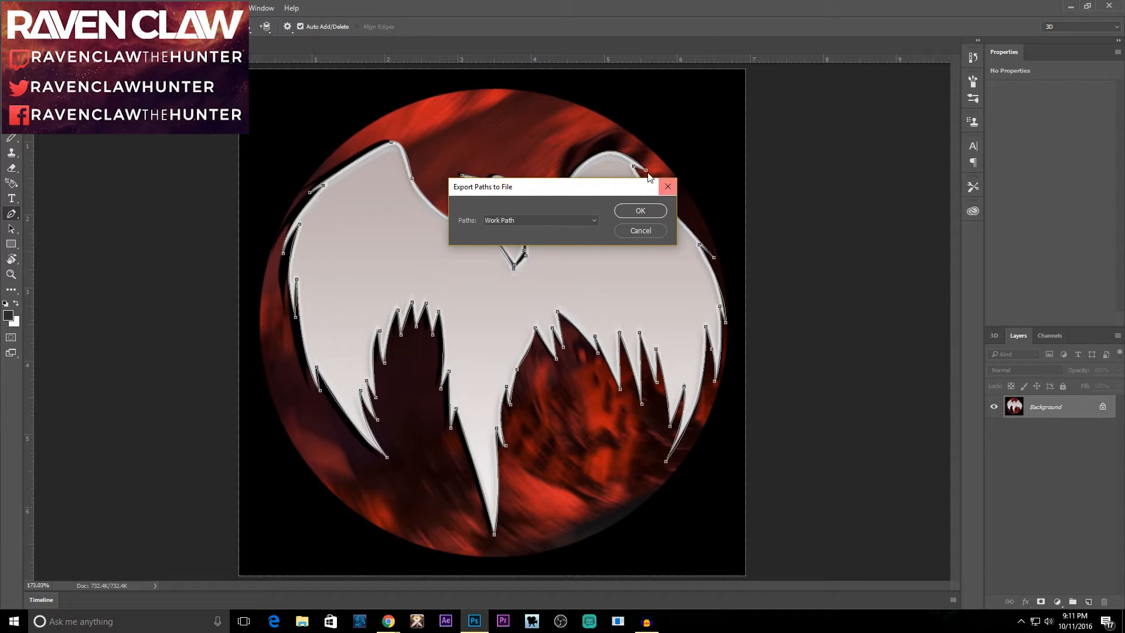
click(652, 212)
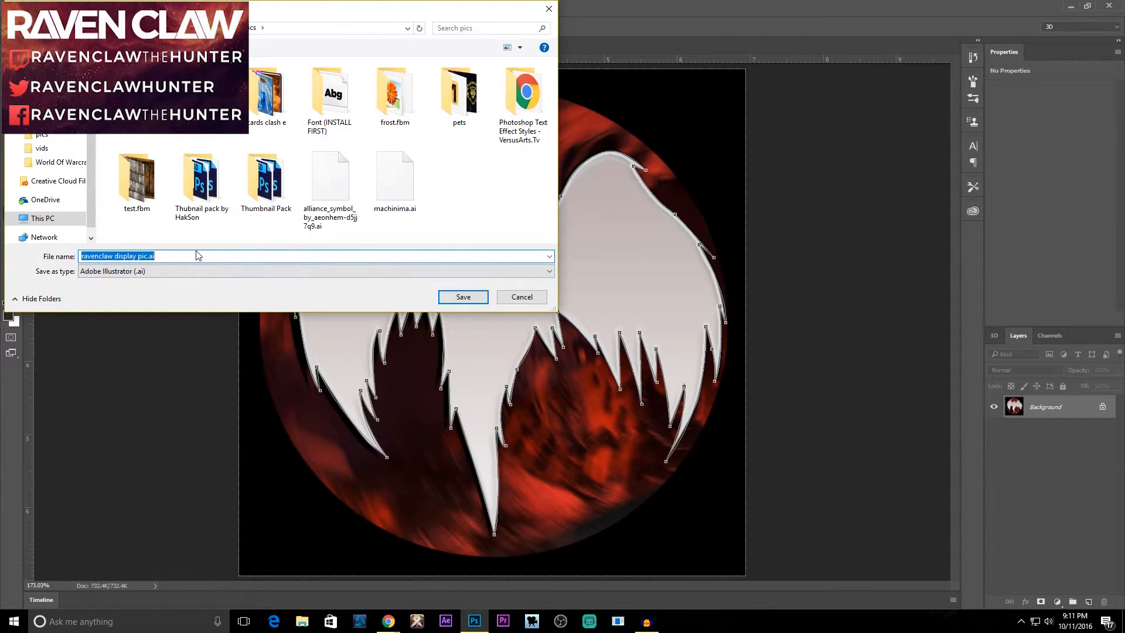
click(142, 256)
click(461, 298)
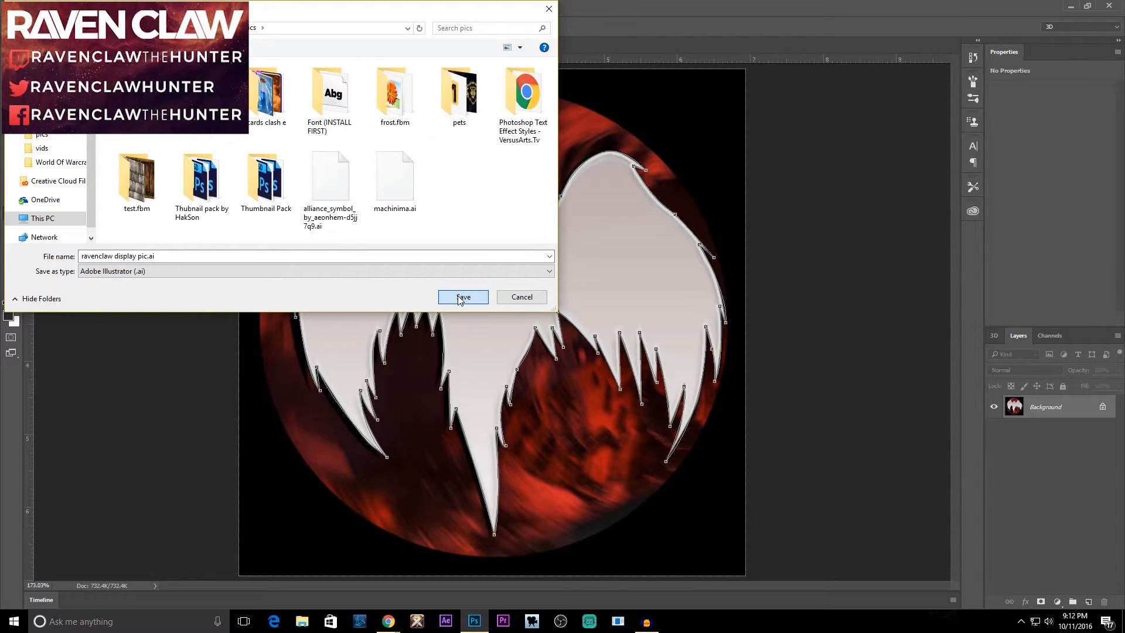
click(462, 297)
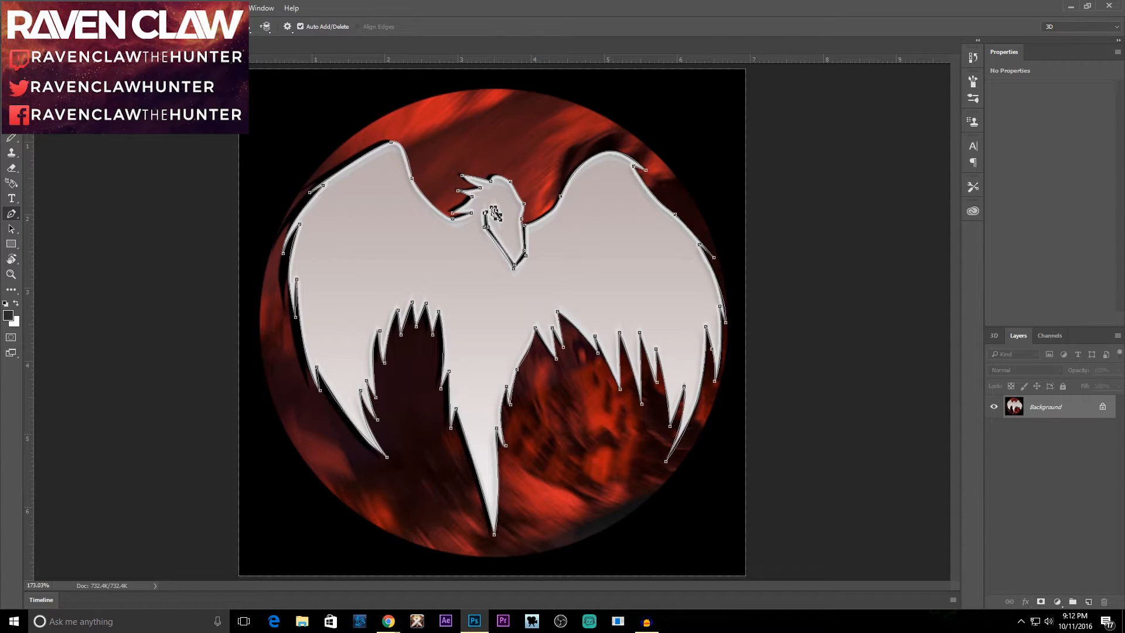
Switch to Cinema 4D and open "ravenclaw display pic.ai", filtering the files by ".ai" and accepting the import settings
click(1068, 9)
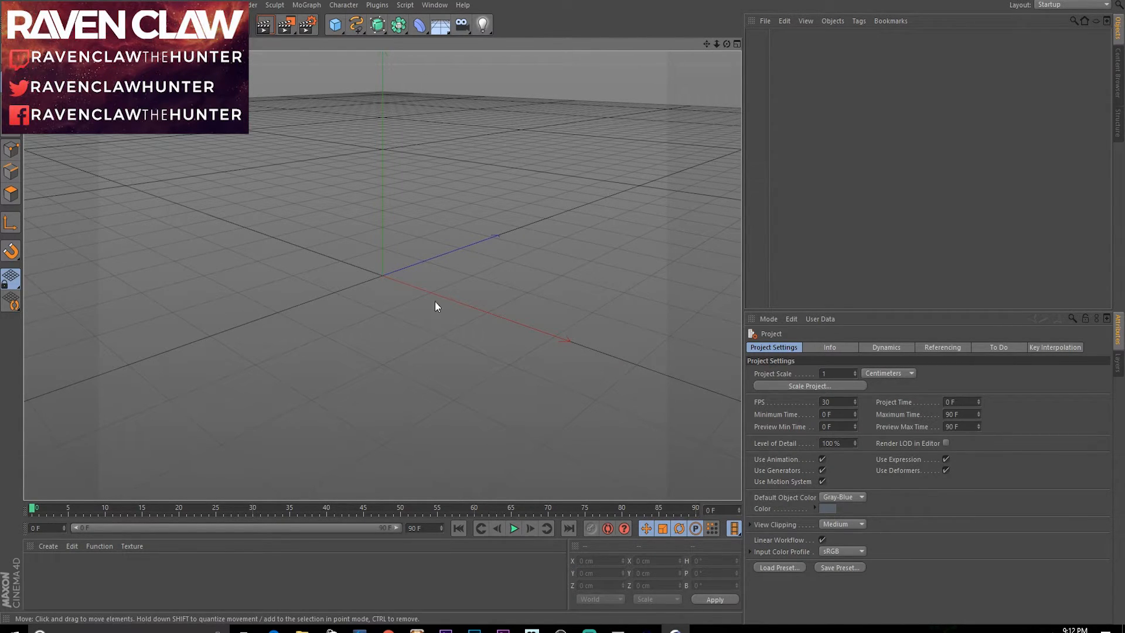
click(10, 4)
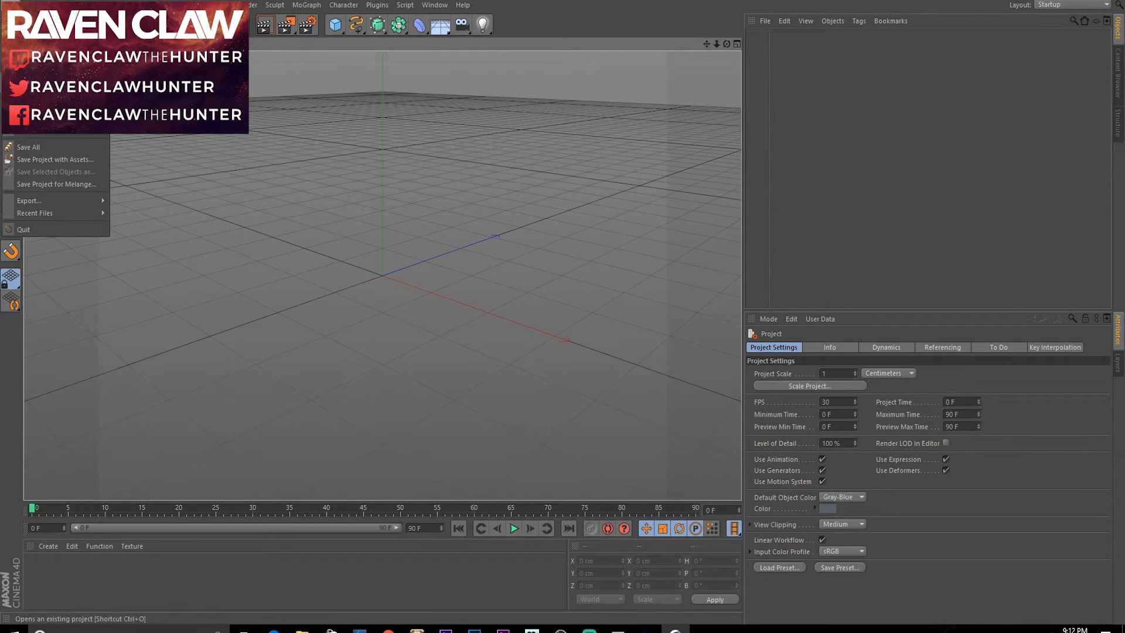
click(30, 57)
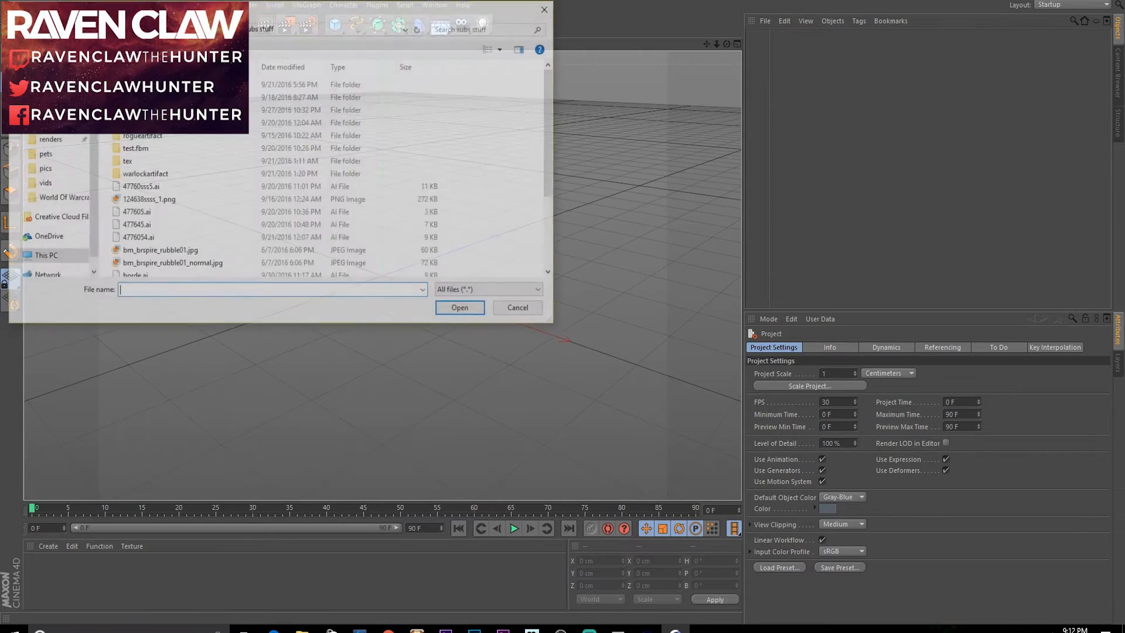
click(487, 28)
text(.ai)
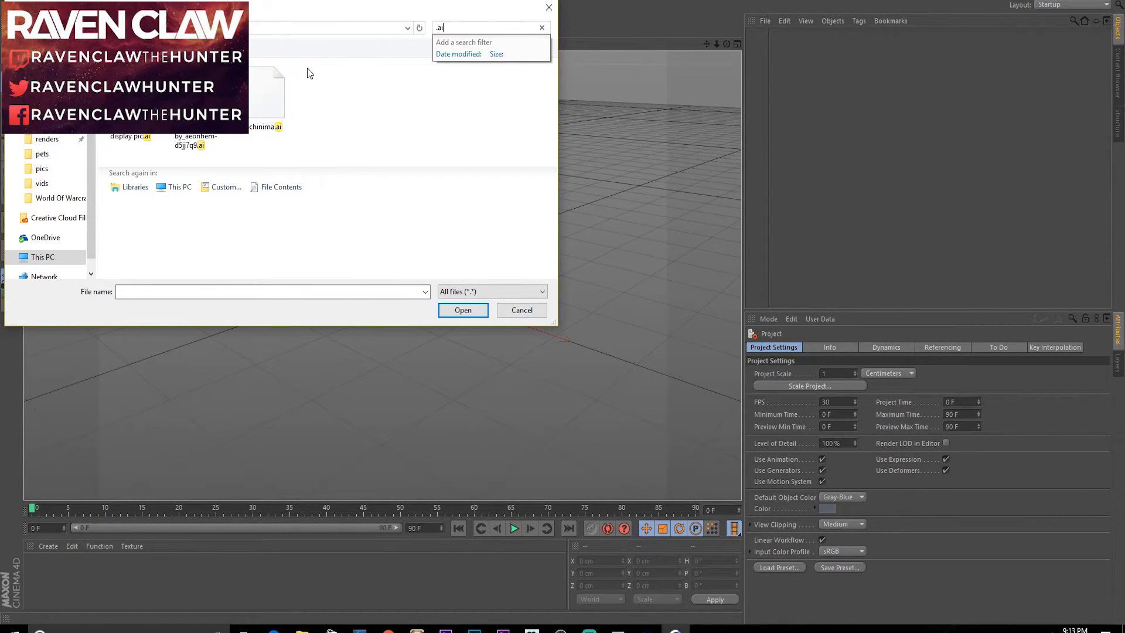
click(125, 137)
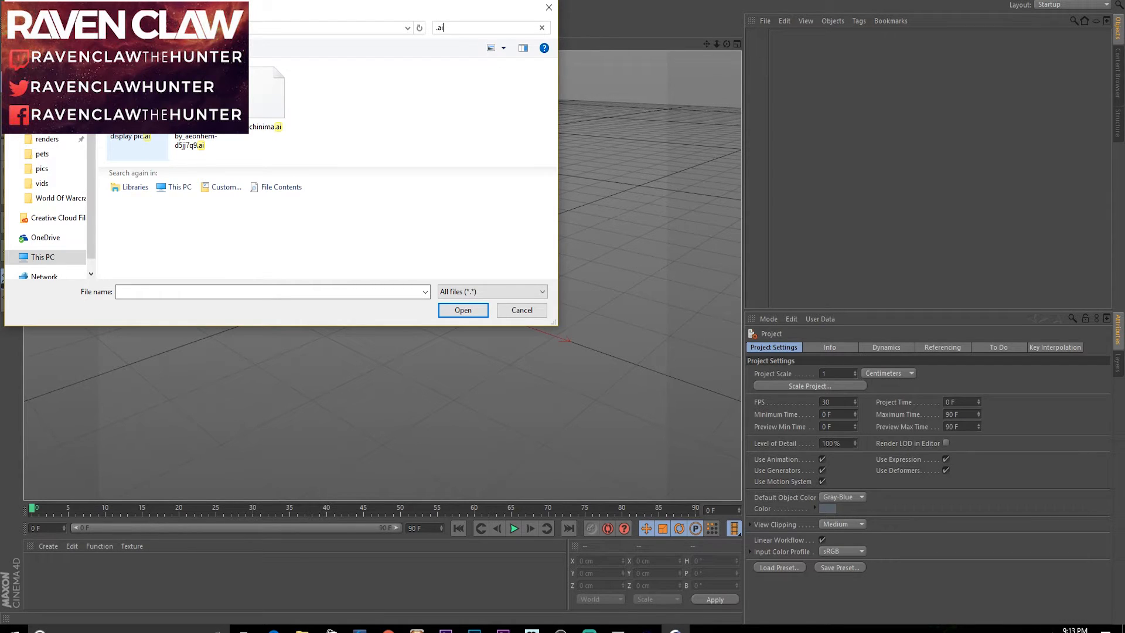
double_click(135, 106)
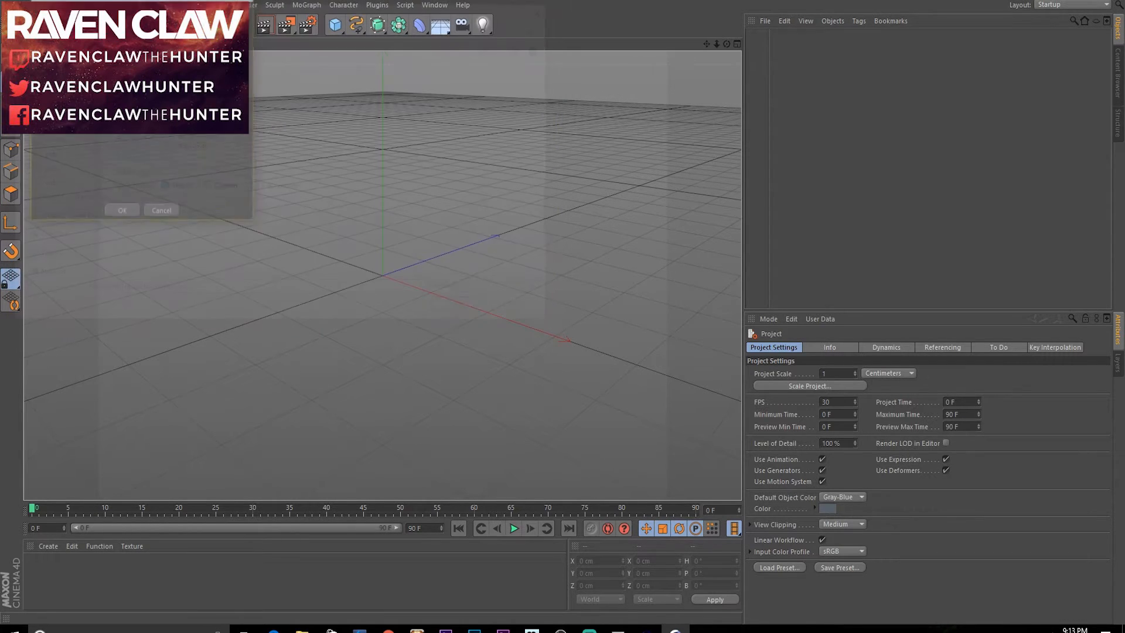
click(118, 214)
Examine the imported bird spline up close and from the front, dismissing the MAXON Online Updater
scroll(641, 167, down, 2)
scroll(677, 62, down, 4)
drag(707, 45, 581, 188)
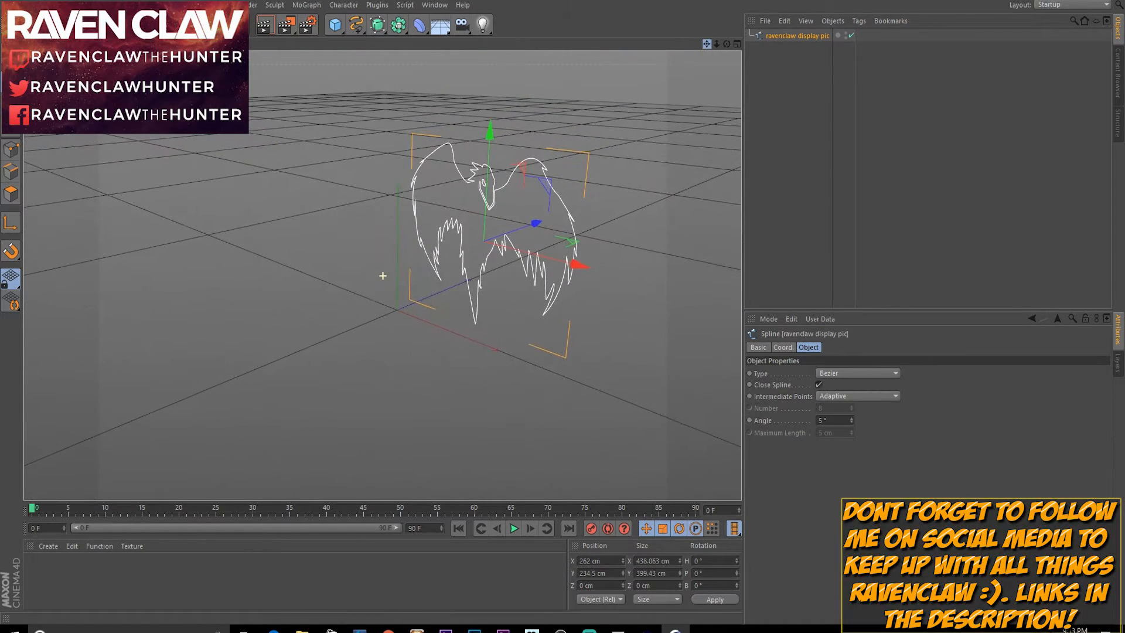
scroll(540, 204, up, 4)
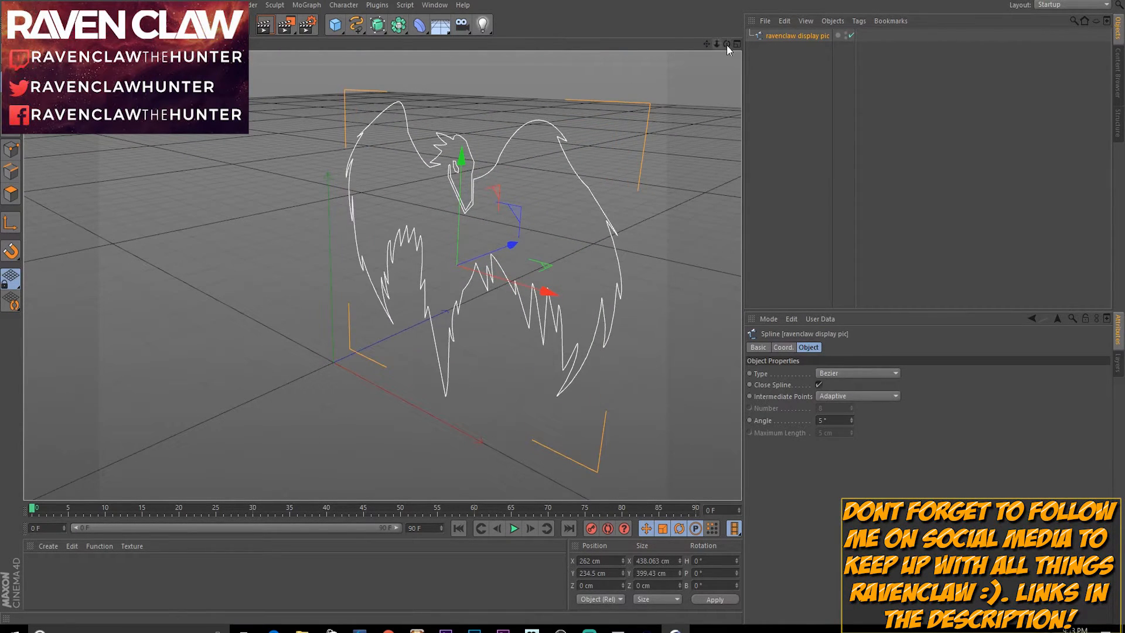
drag(726, 44, 706, 41)
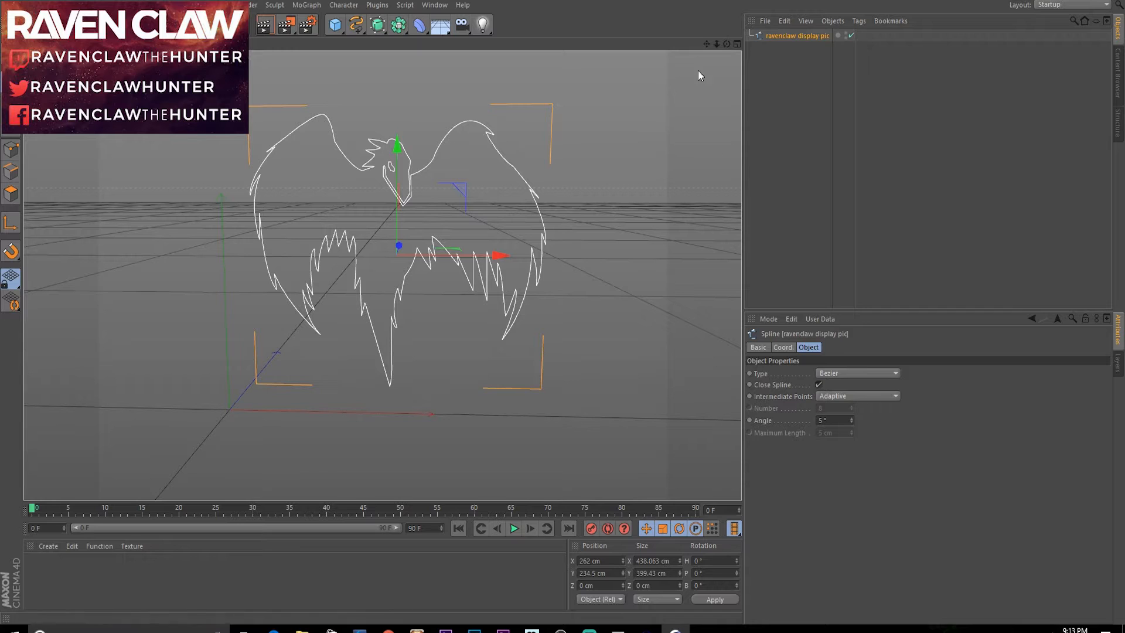
scroll(440, 240, up, 3)
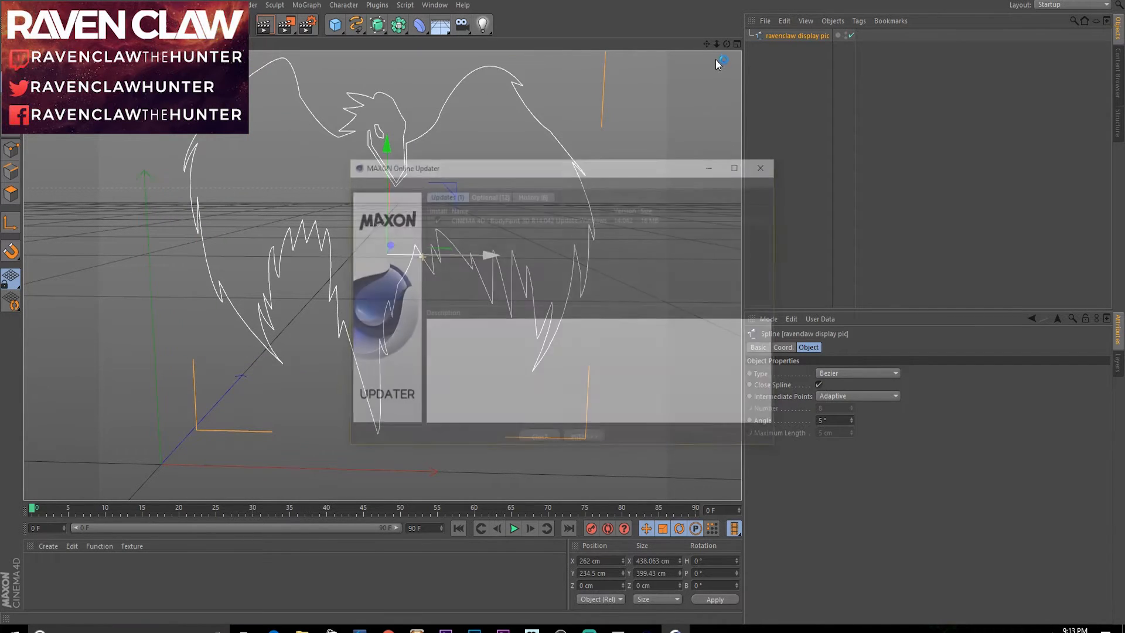
click(770, 165)
mouse_move(726, 44)
mouse_down()
mouse_move(815, 45)
mouse_move(773, 68)
mouse_move(806, 44)
mouse_move(885, 29)
mouse_move(814, 106)
mouse_move(739, 43)
mouse_up()
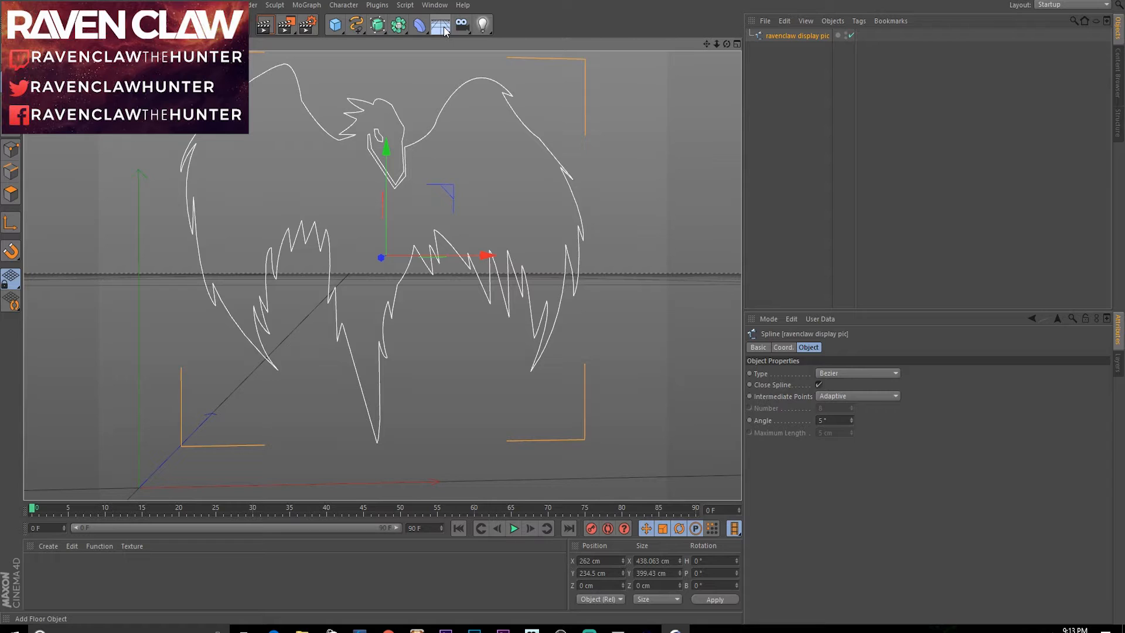
Add a Floor object to the scene and reselect the bird spline
click(445, 31)
click(472, 43)
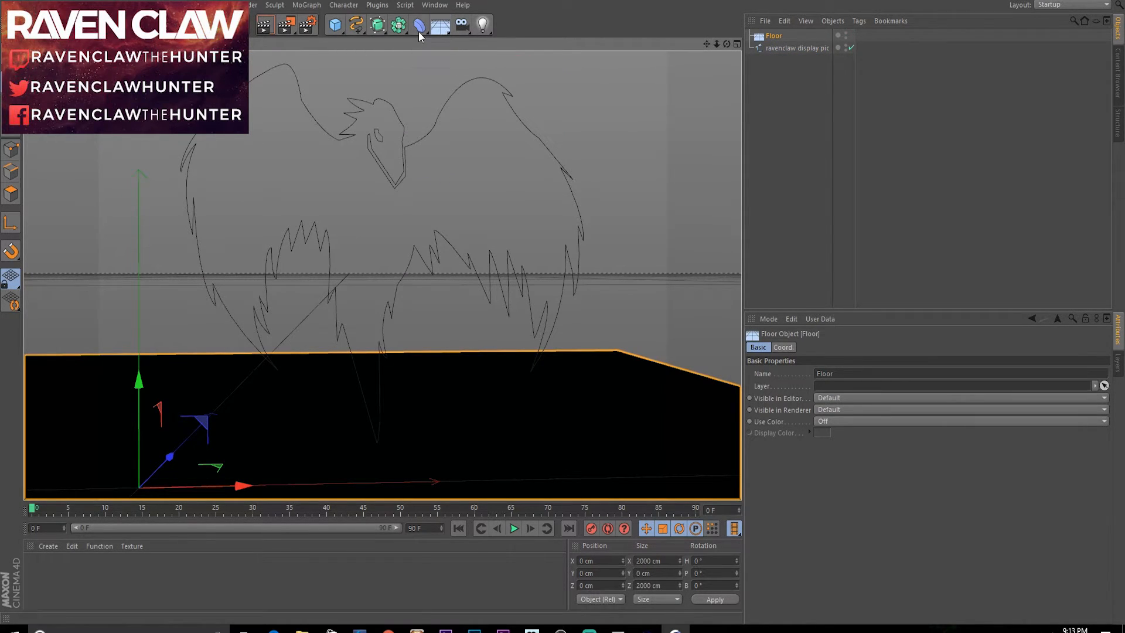
click(799, 47)
click(769, 36)
click(785, 49)
click(779, 37)
click(783, 48)
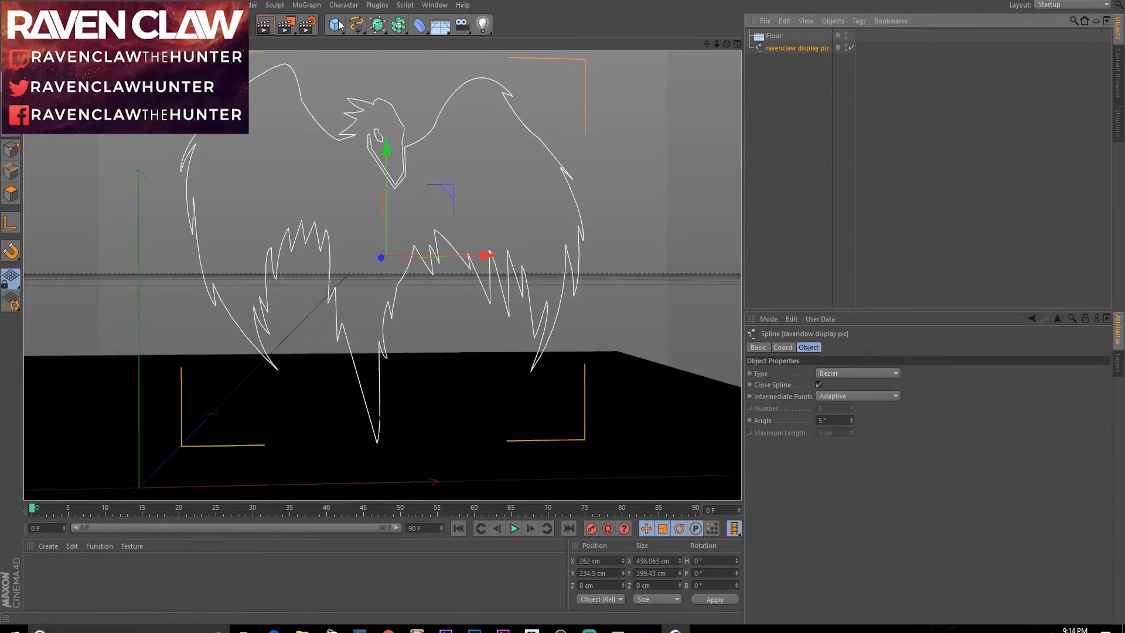
Add an Extrude NURBS object and make the "ravenclaw display pic" spline its child to give the bird thickness
click(378, 26)
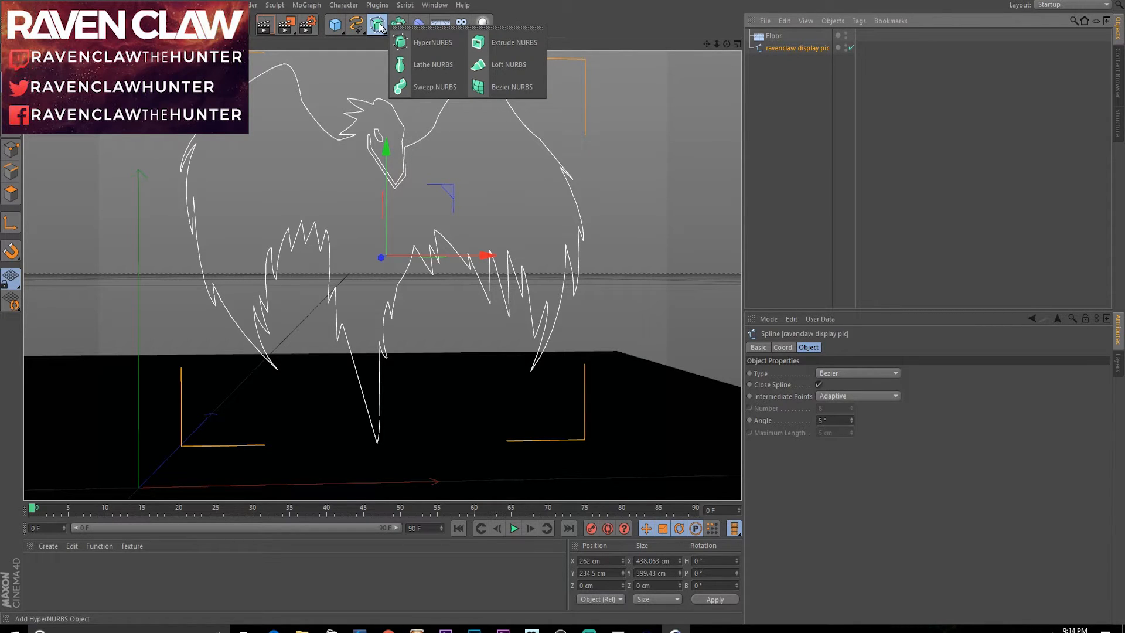
click(378, 26)
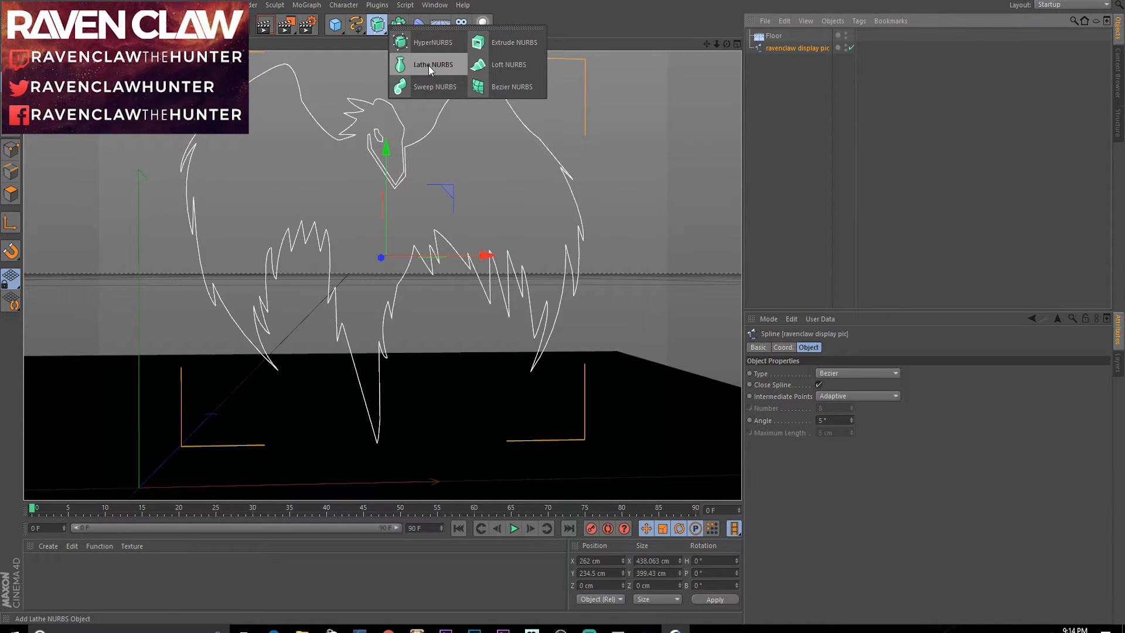
click(505, 44)
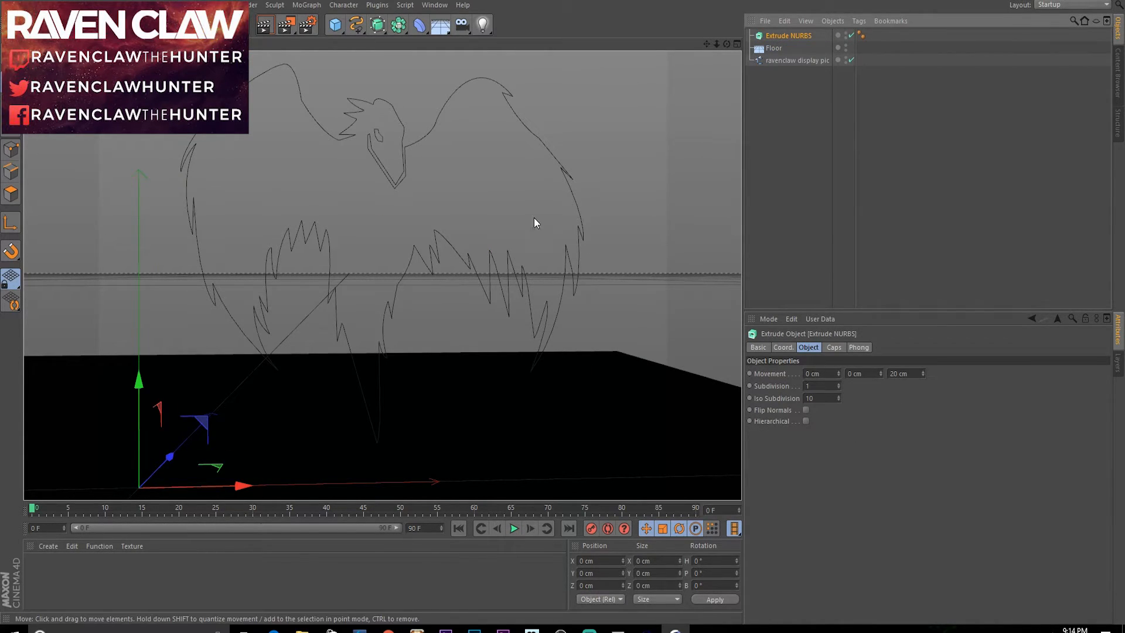
click(797, 62)
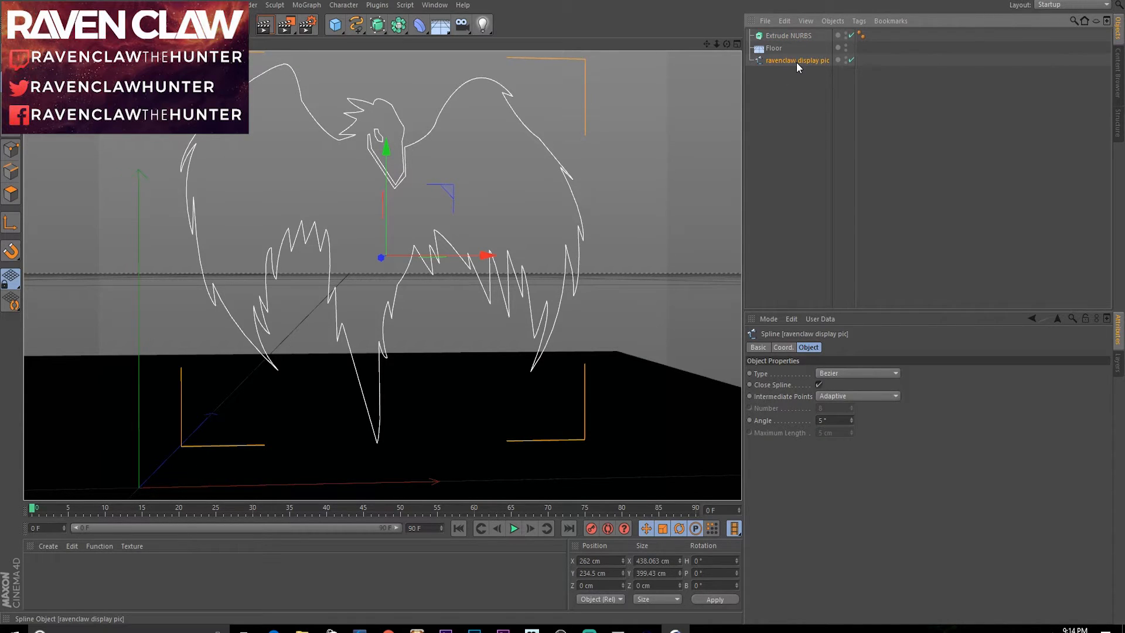
drag(794, 61, 616, 51)
alt+drag(382, 276, 403, 135)
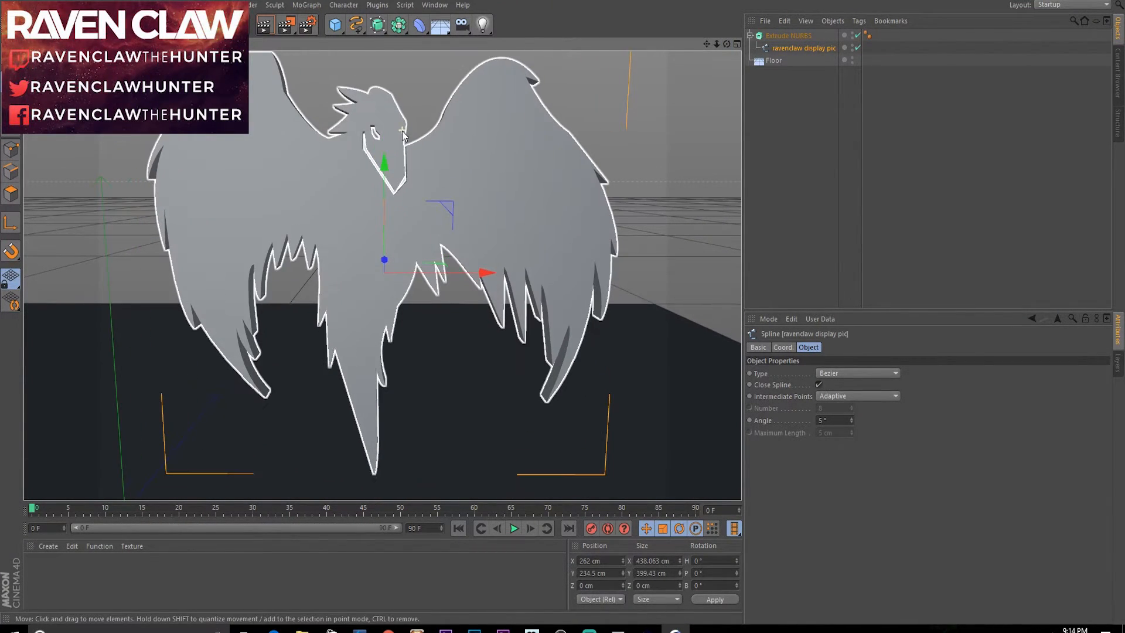
alt+drag(702, 275, 661, 249)
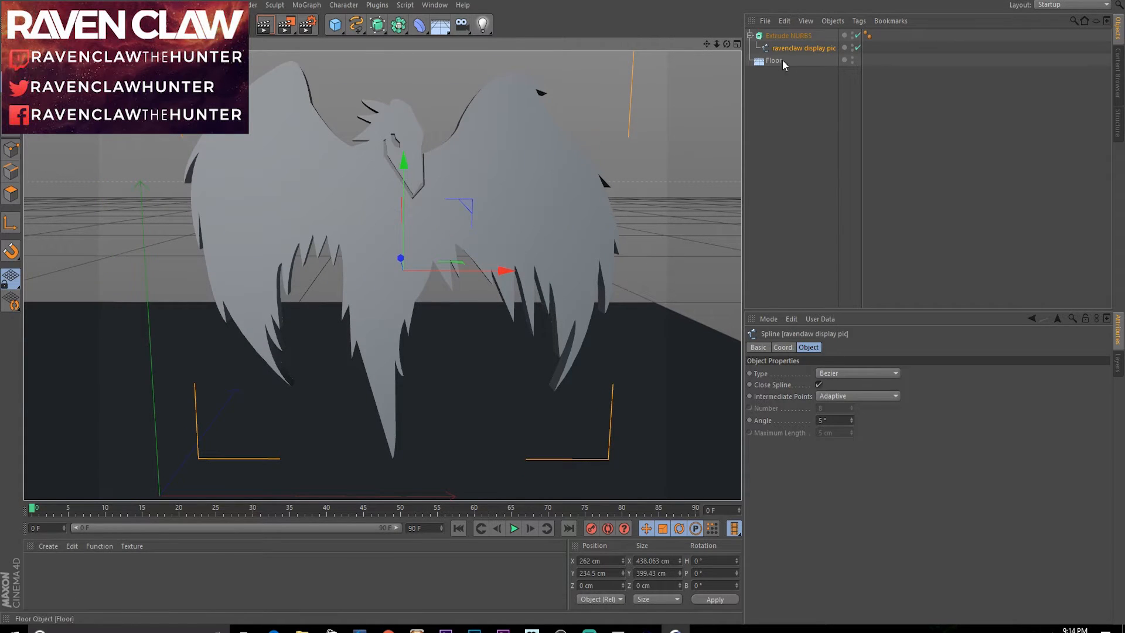
Set both the Start and End caps of the Extrude NURBS to Fillet Cap and check the bevelled edge from the side
click(798, 36)
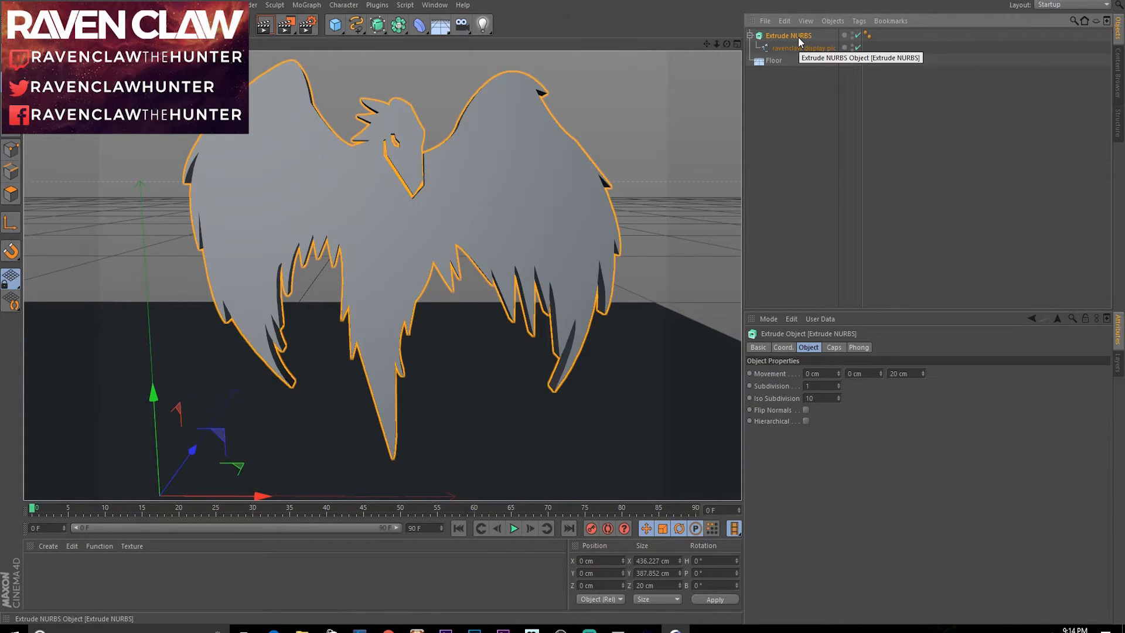
click(837, 349)
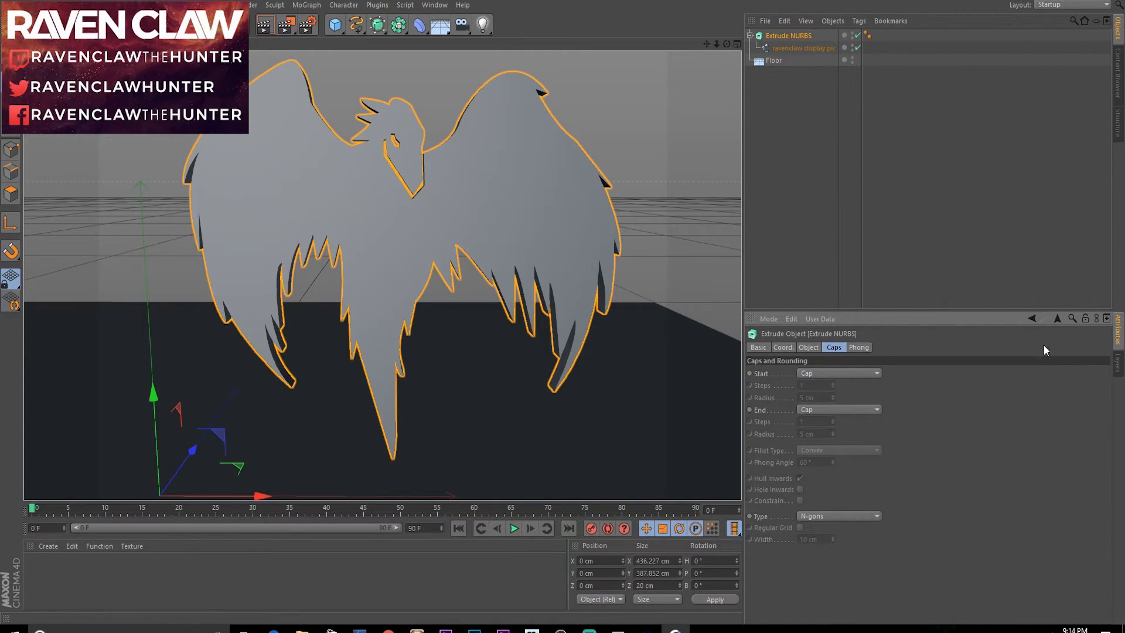
click(832, 374)
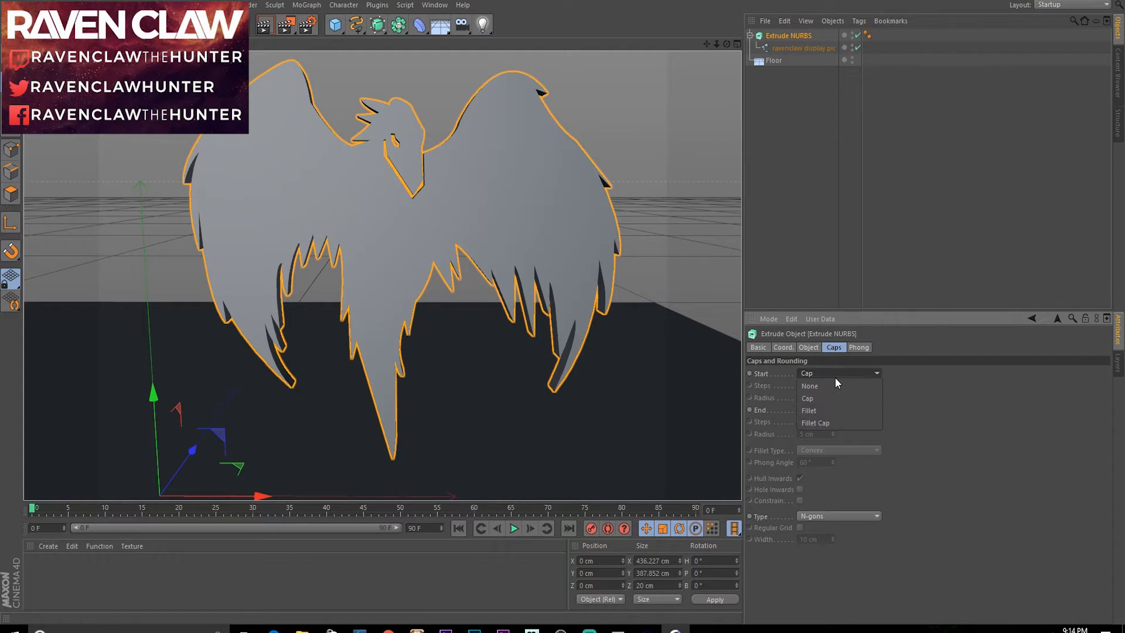
click(834, 422)
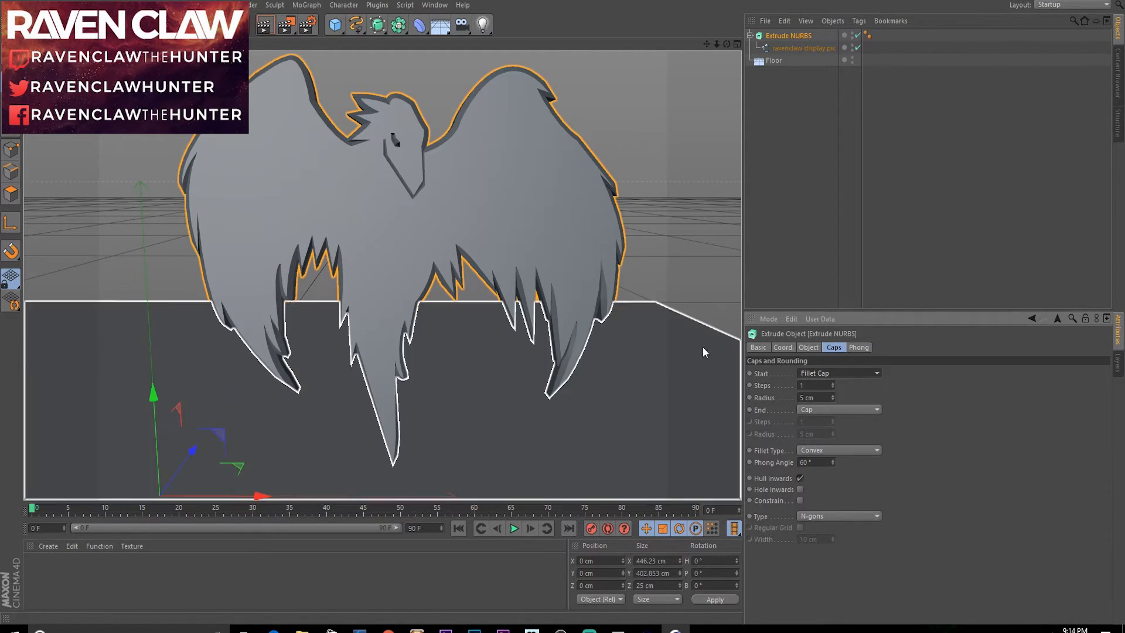
click(846, 408)
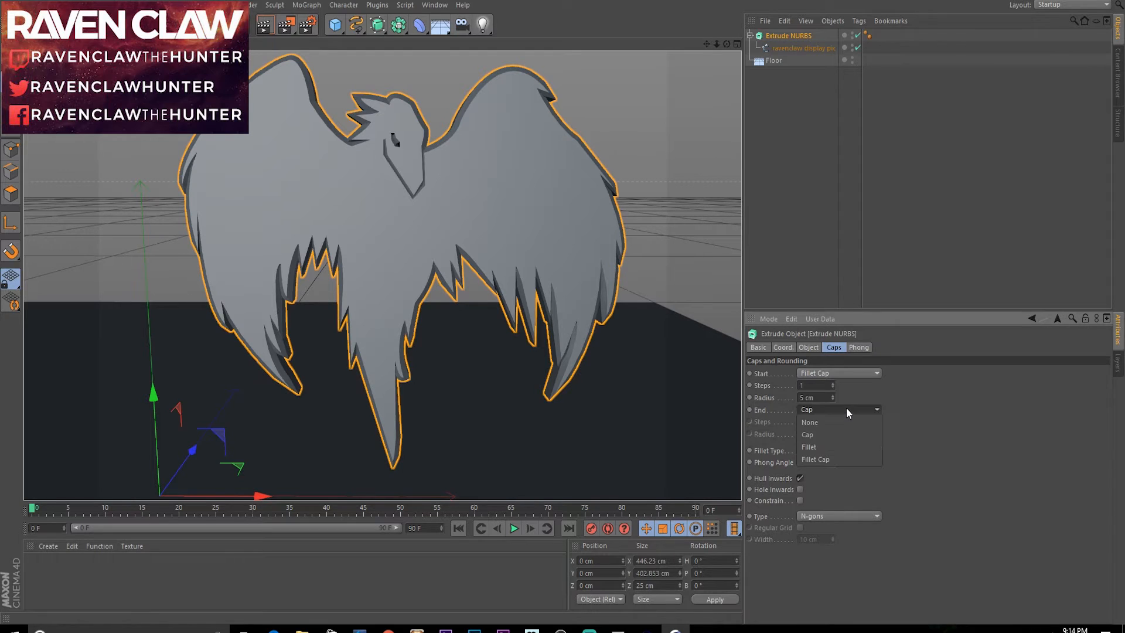
click(831, 457)
mouse_move(727, 44)
mouse_down()
mouse_move(609, 94)
mouse_move(633, 117)
mouse_move(539, 129)
mouse_move(538, 171)
mouse_up()
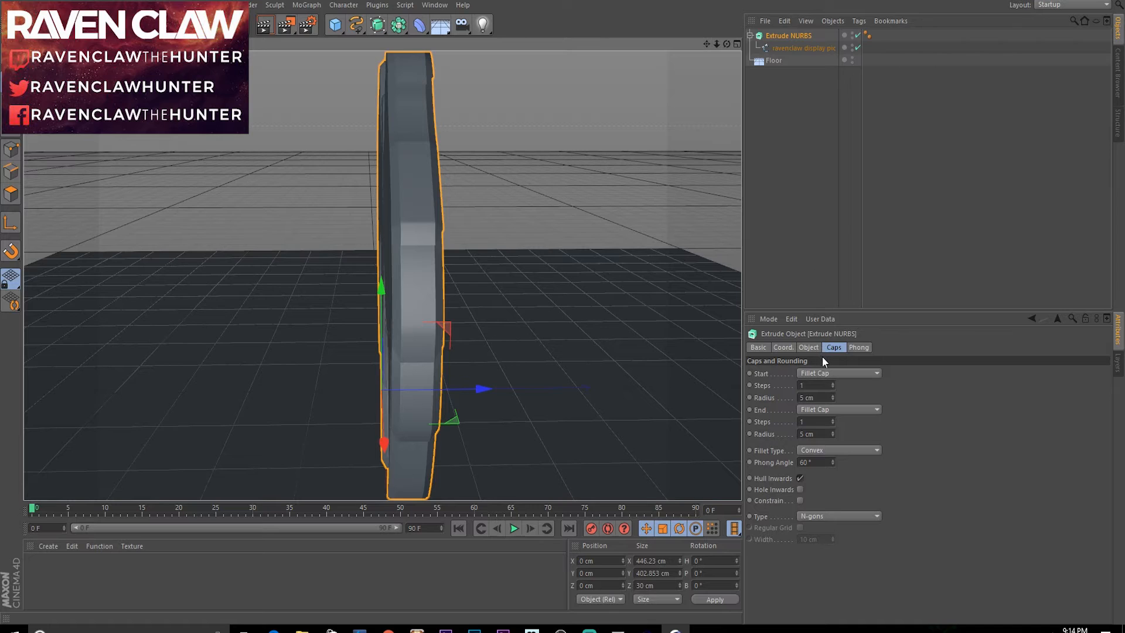
Thin the extruded bird by setting the Extrude NURBS Z scale to 0.48, and view it from the front
click(809, 348)
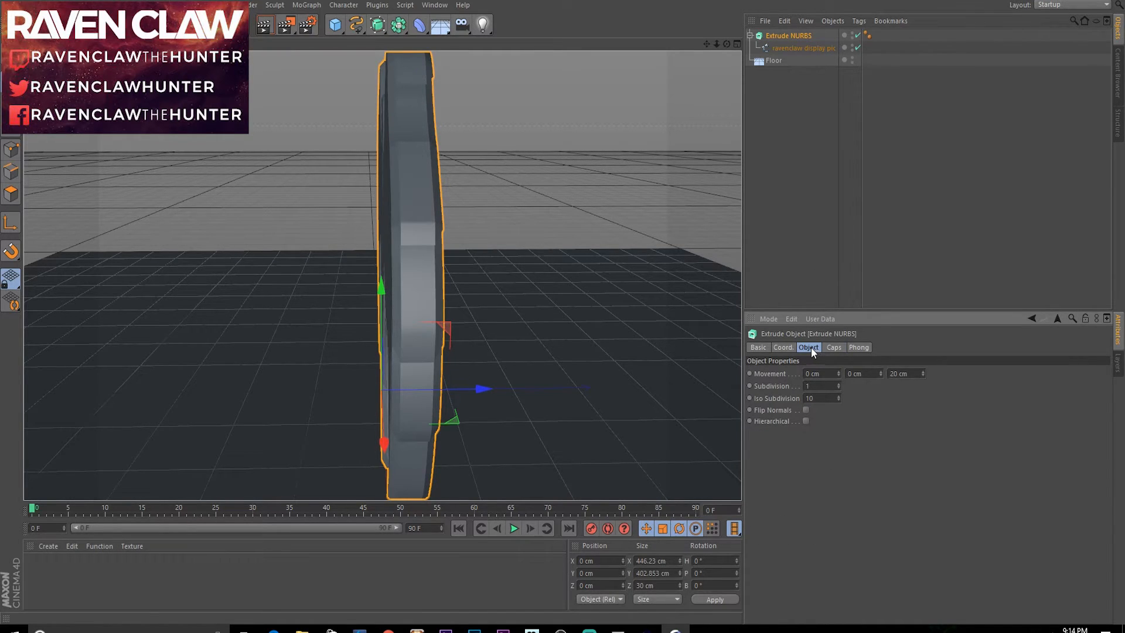
click(783, 347)
click(825, 349)
click(786, 348)
drag(869, 398, 870, 429)
drag(727, 44, 867, 24)
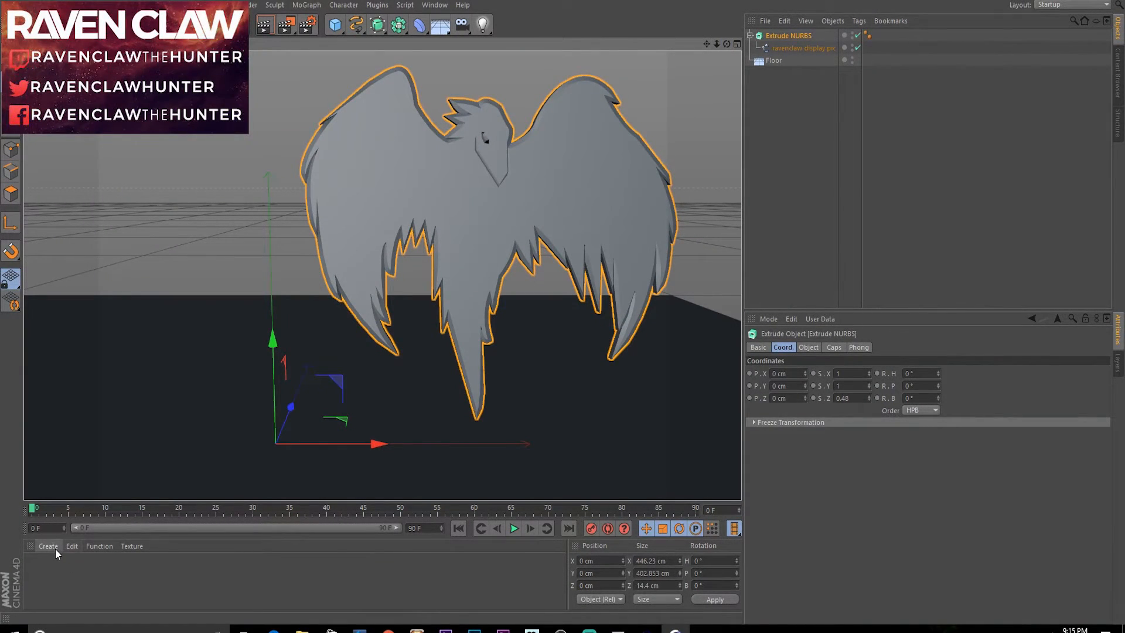
Load the Lighter Grunge material from the JCowGFX Material Pack presets and apply it to the extruded bird
click(71, 545)
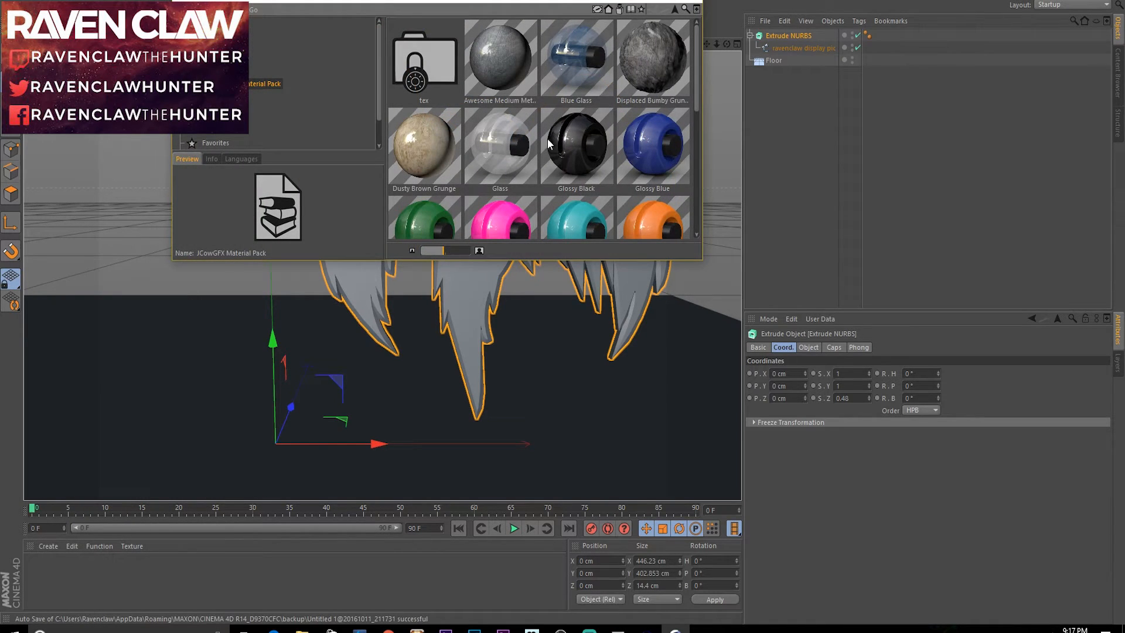
scroll(543, 140, down, 4)
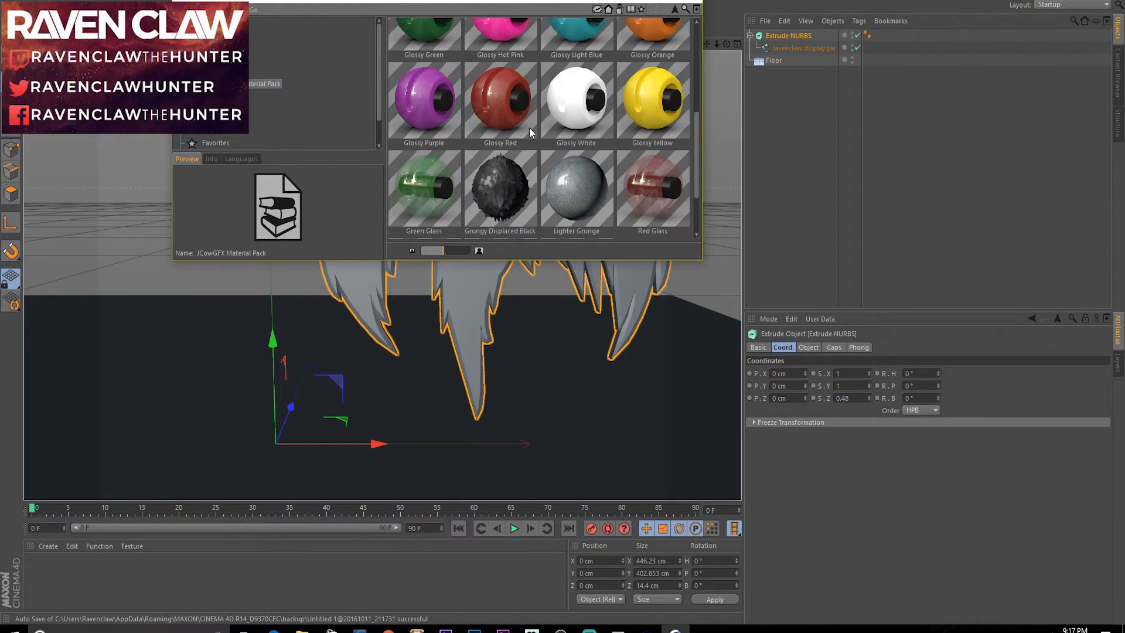
scroll(535, 135, down, 1)
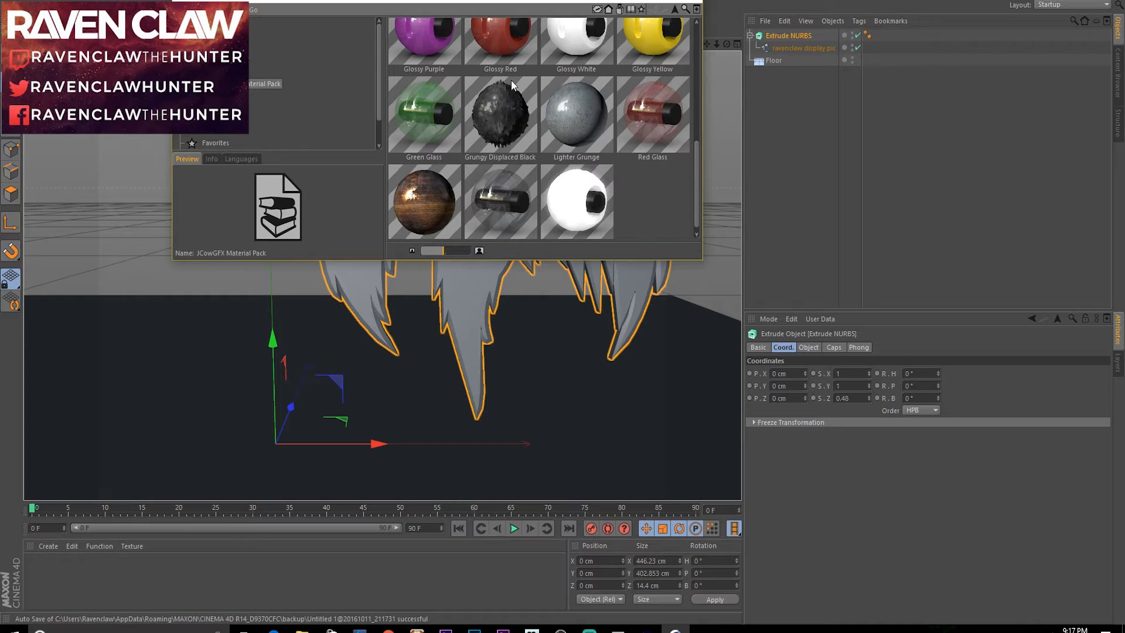
scroll(566, 114, down, 1)
drag(567, 105, 305, 483)
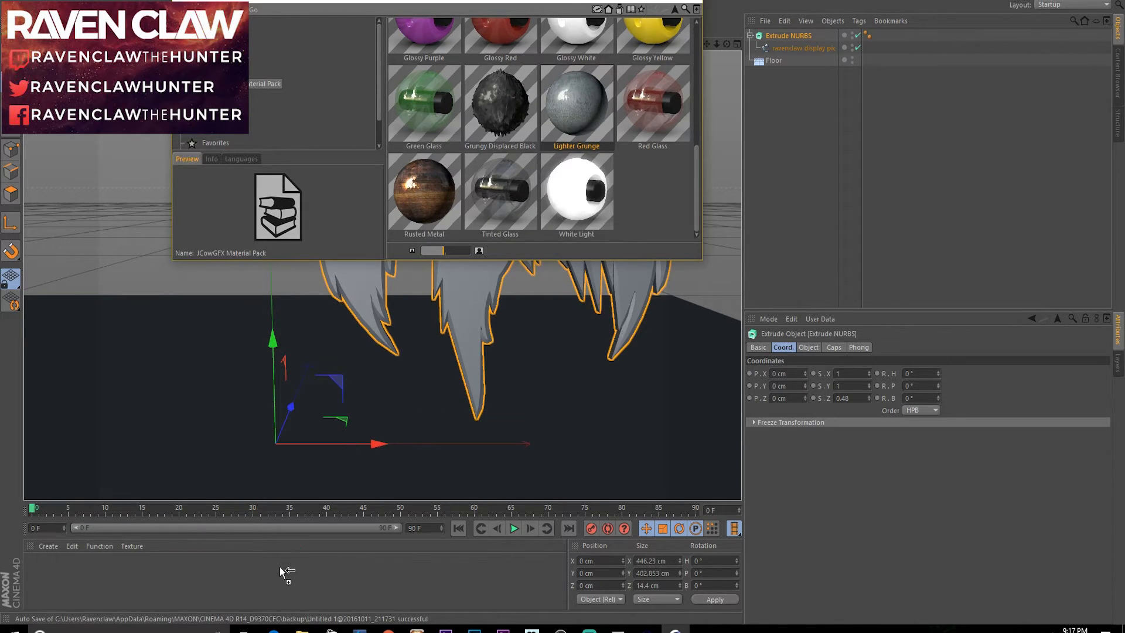
drag(281, 572, 278, 572)
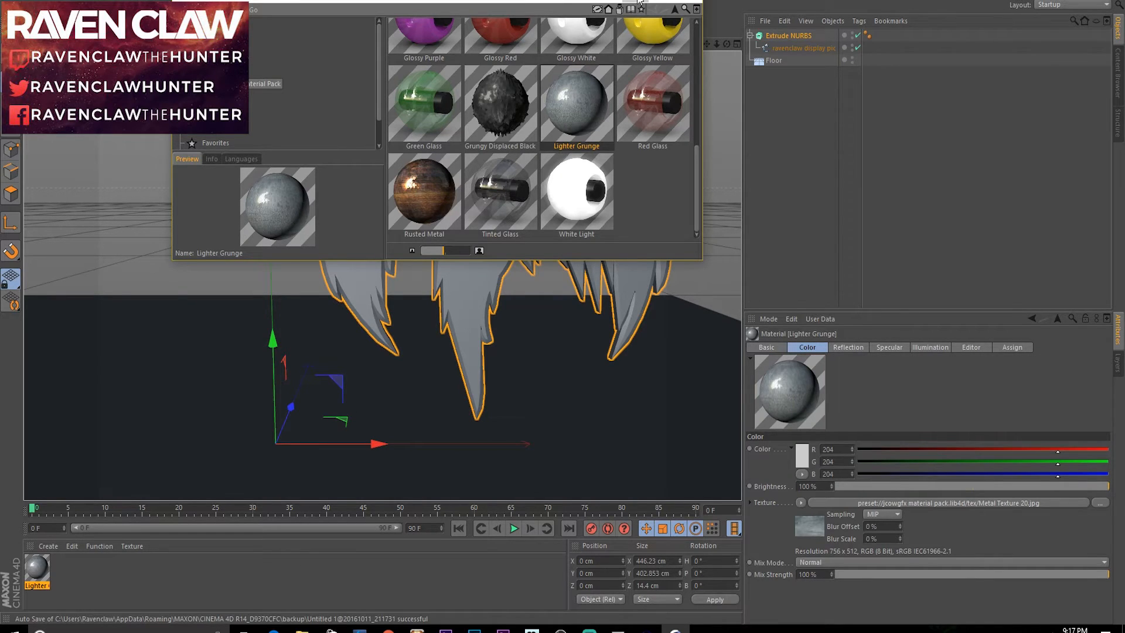
drag(638, 3, 1100, 66)
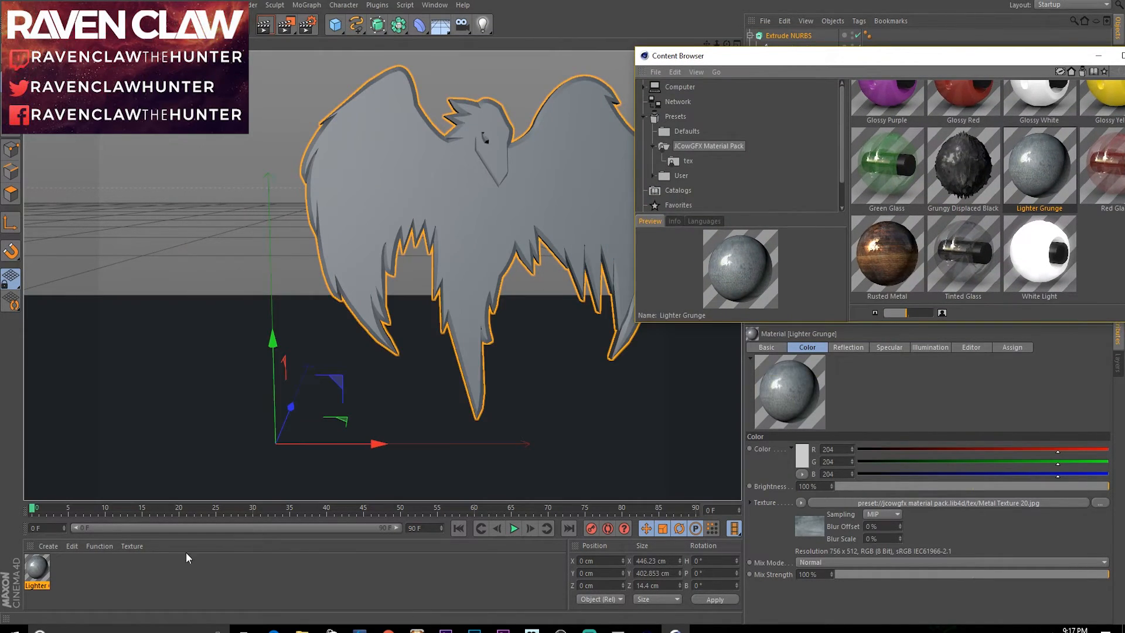
drag(48, 572, 432, 179)
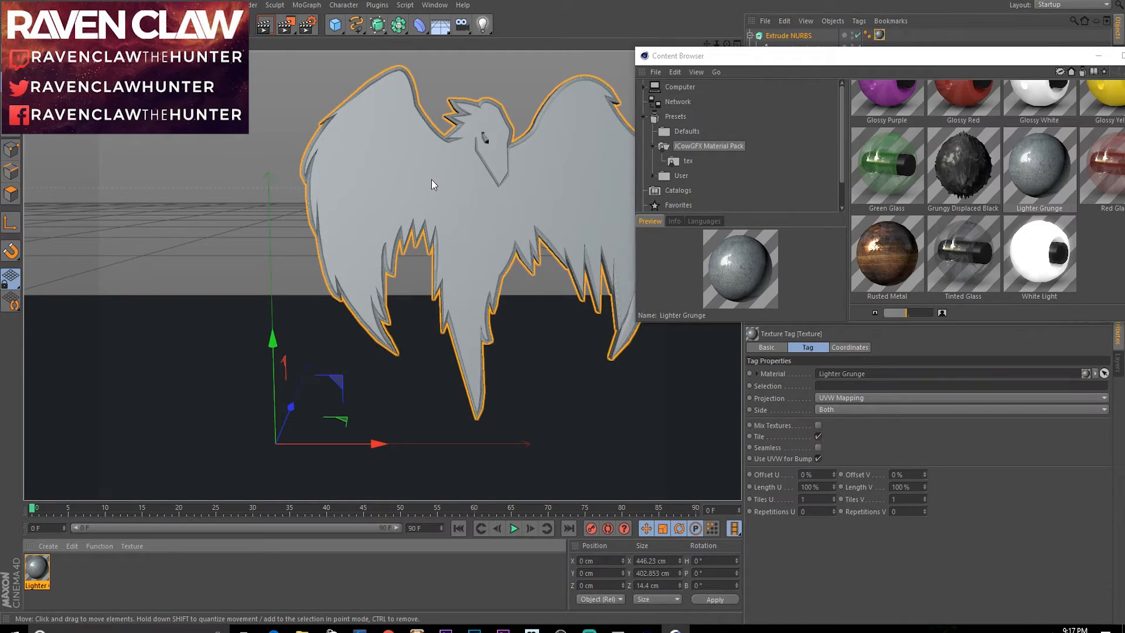
Render the bird with the Lighter Grunge material in the Picture Viewer, then close the render
drag(727, 44, 783, 55)
click(283, 28)
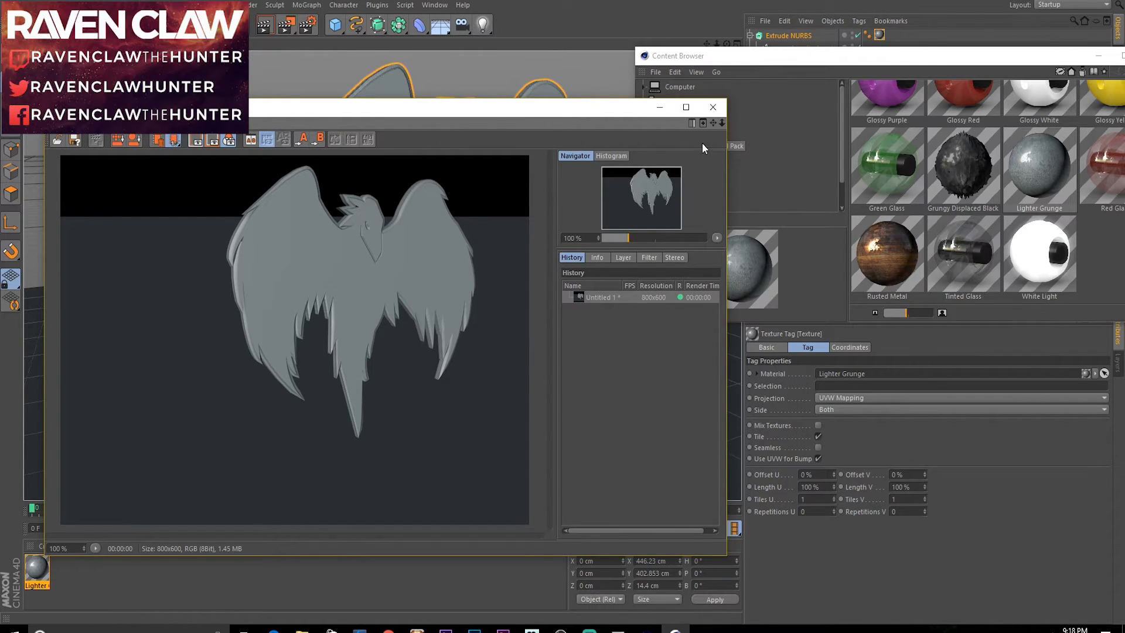
click(714, 108)
Inspect the texture along the bird's edge up close and set the Lighter Grunge texture tag's projection to Cubic
drag(727, 45, 501, 143)
scroll(350, 189, up, 10)
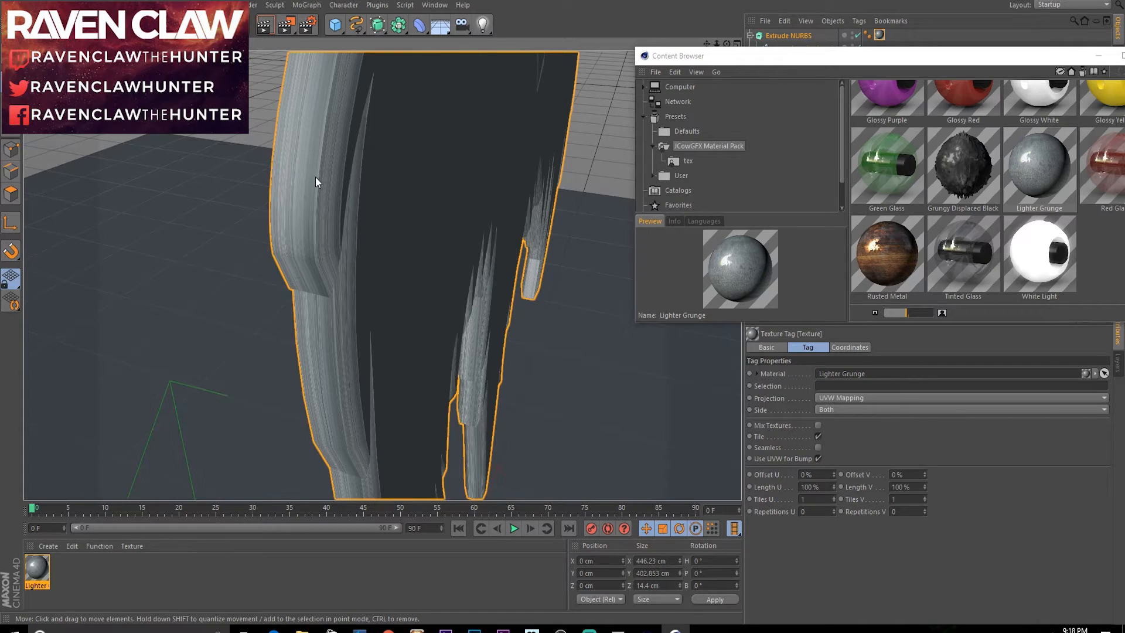
scroll(408, 153, down, 2)
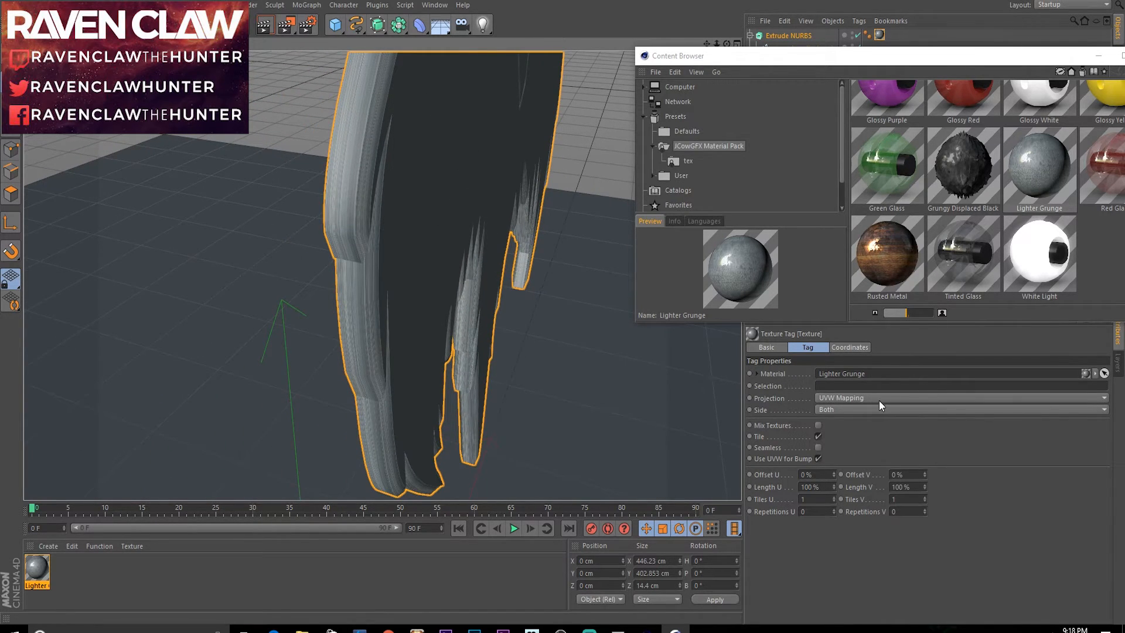
drag(1055, 64, 546, 57)
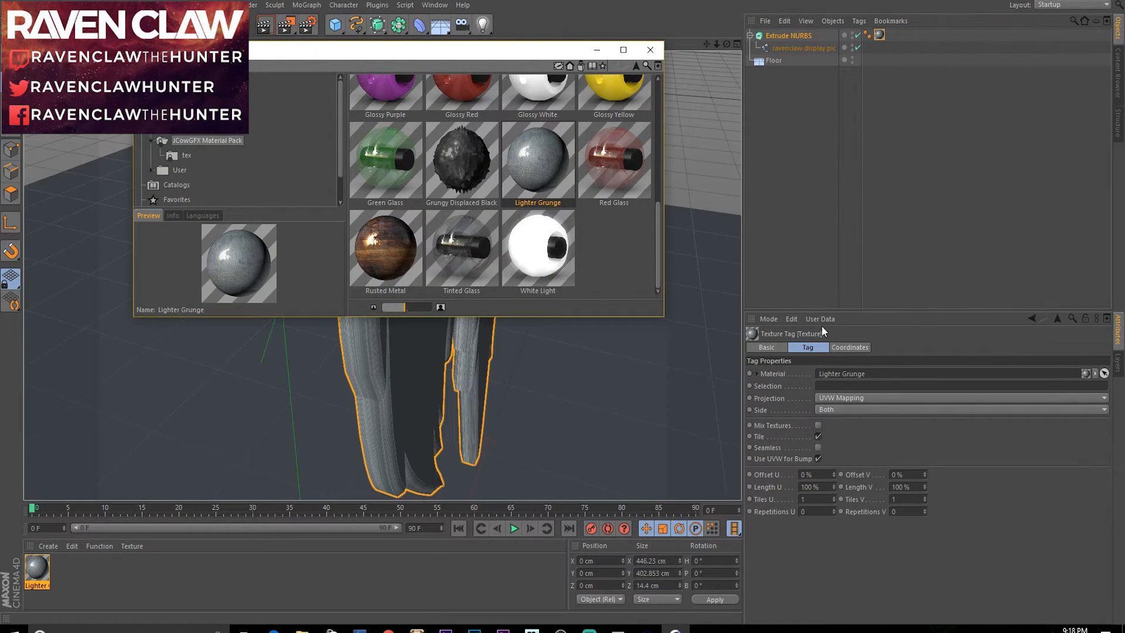
click(853, 400)
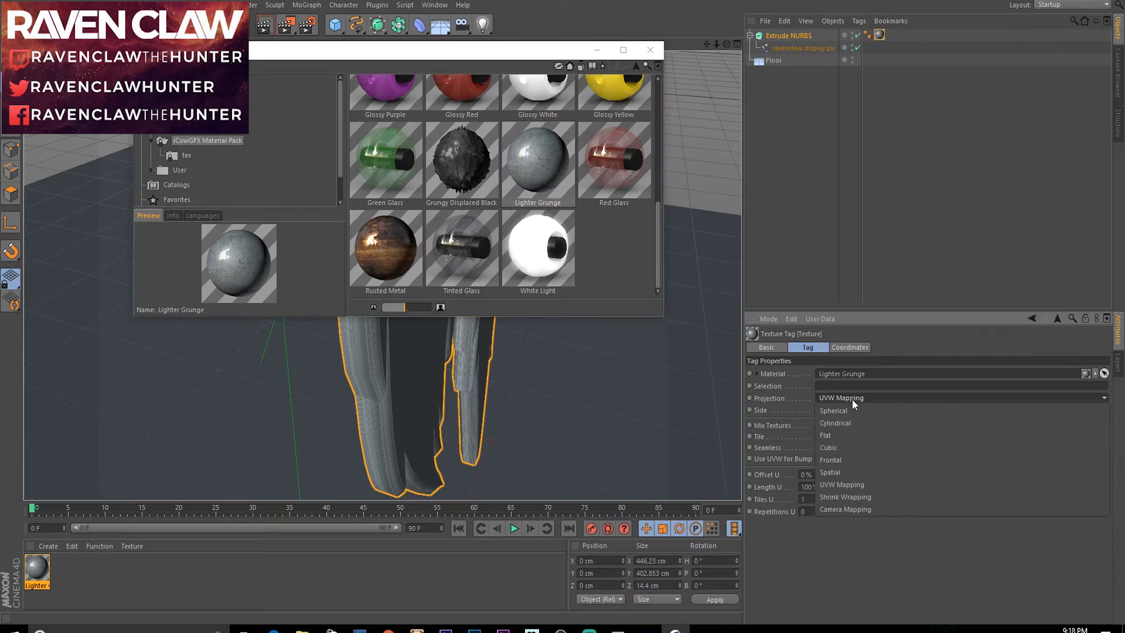
click(850, 449)
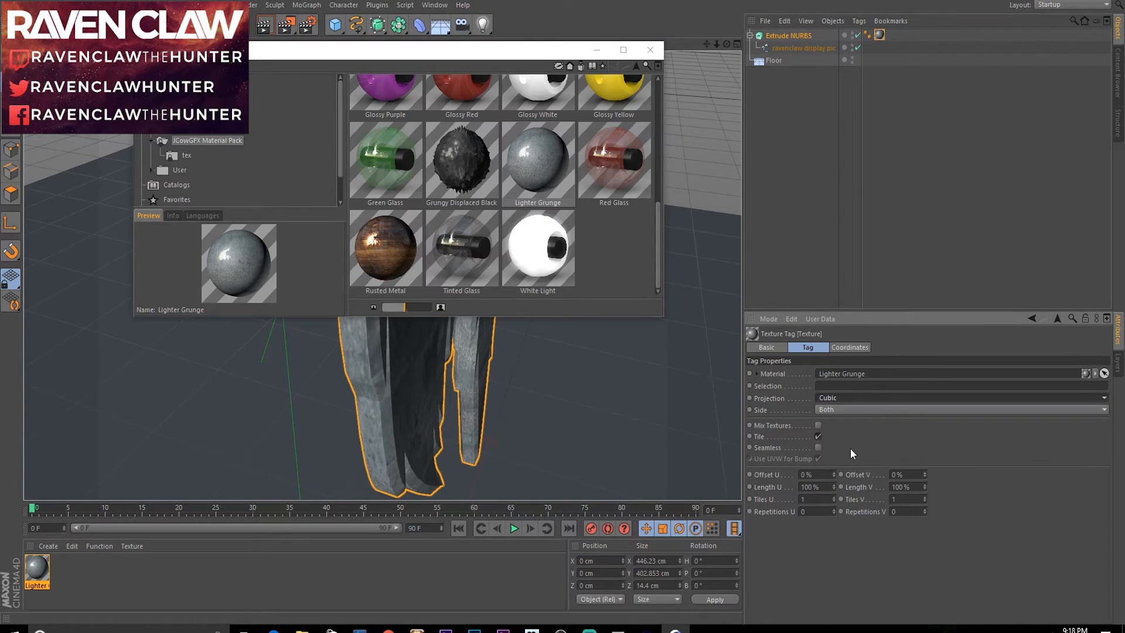
Clear the material browser out of the way and render the cubic-mapped bird from the front
click(596, 52)
drag(718, 44, 673, 38)
scroll(650, 199, down, 3)
click(286, 24)
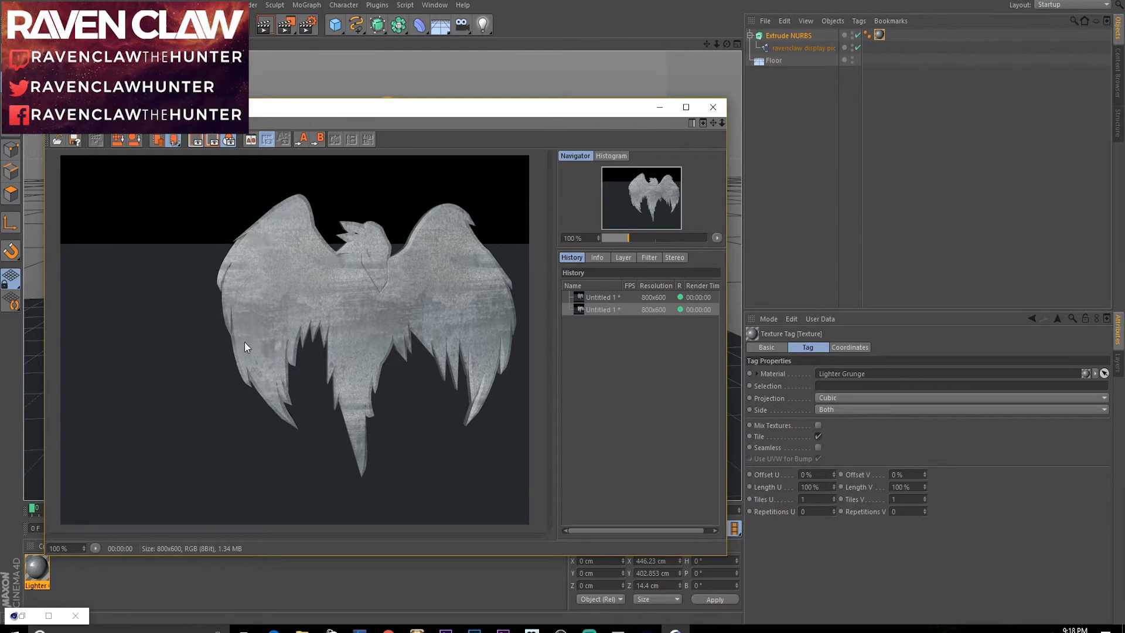
Apply the Glossy Black preset material to the bird with Cubic projection and render the result
click(56, 615)
drag(598, 9, 749, 66)
click(436, 120)
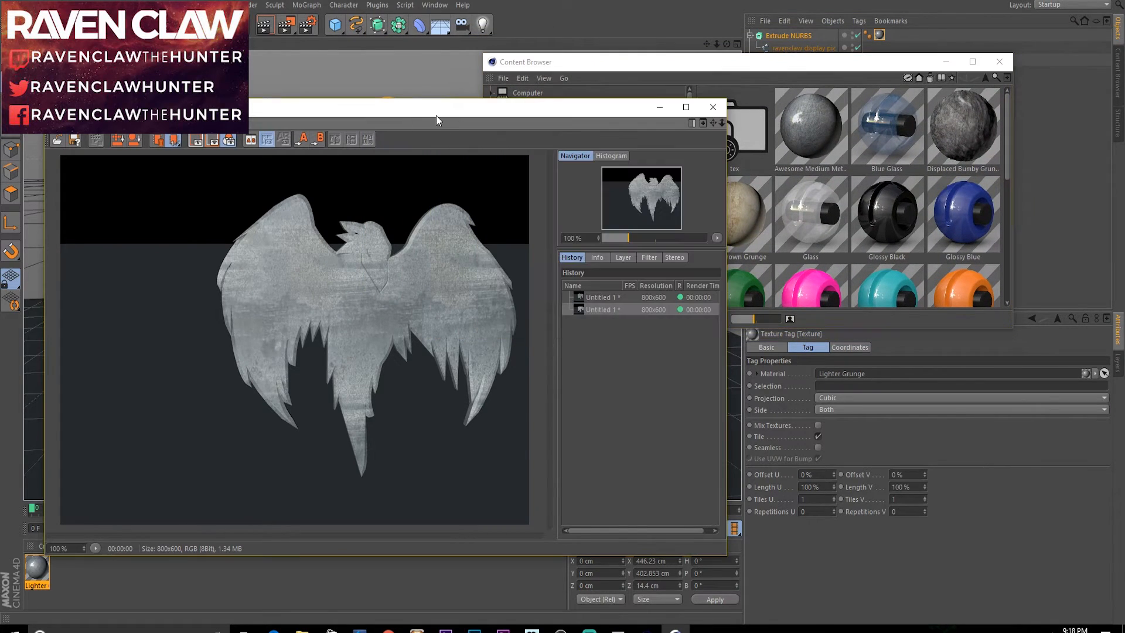
click(713, 107)
drag(124, 590, 376, 226)
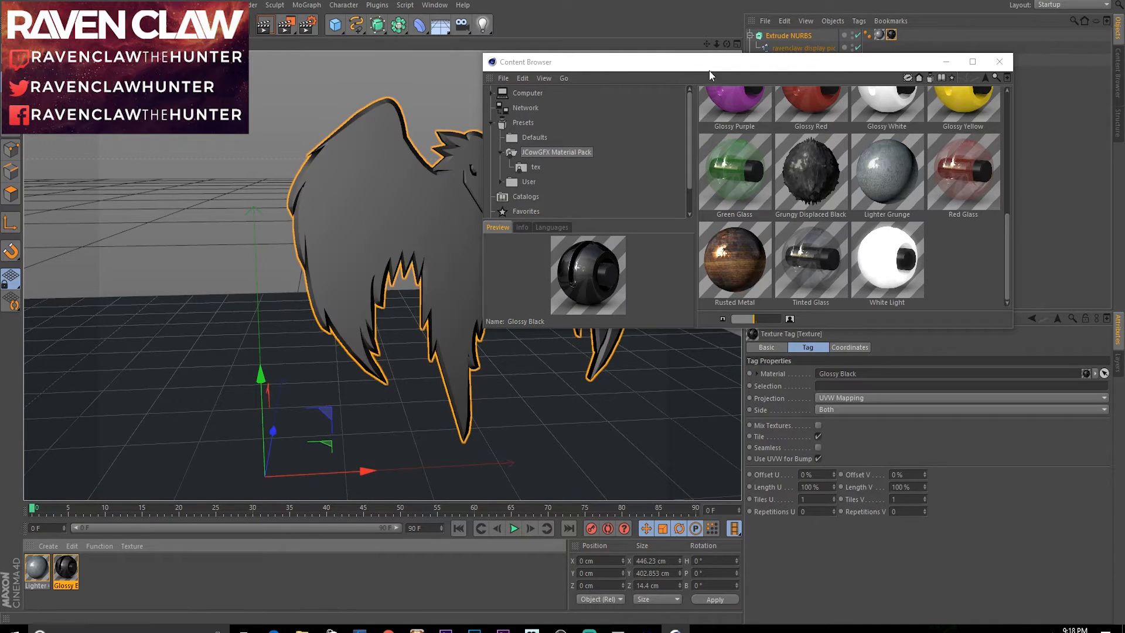
click(856, 398)
click(845, 449)
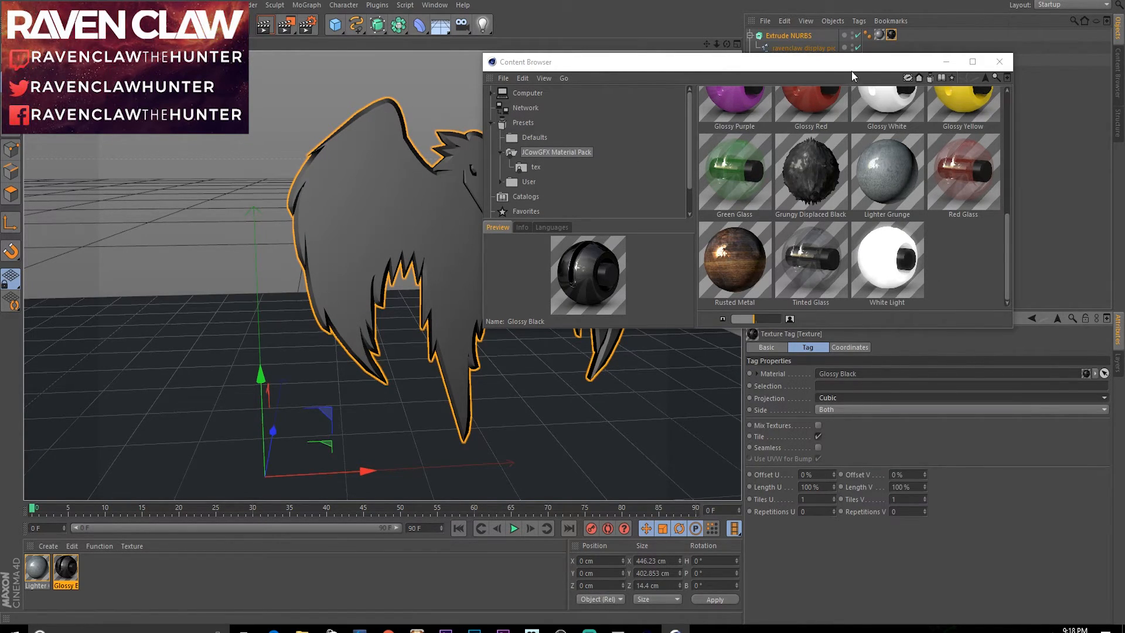
click(880, 35)
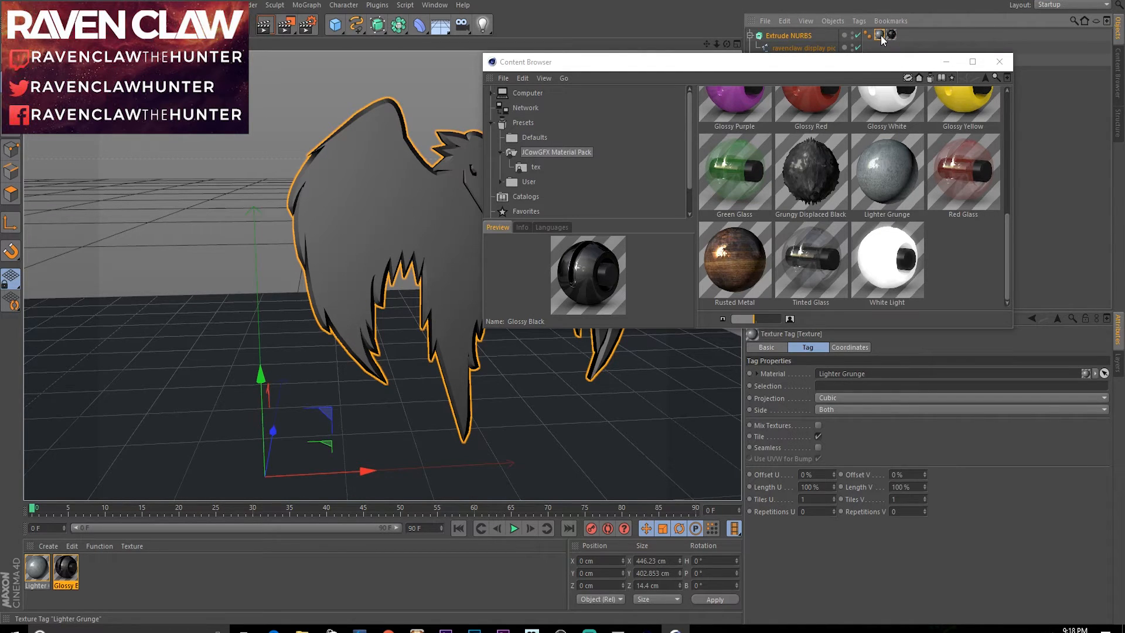
click(285, 25)
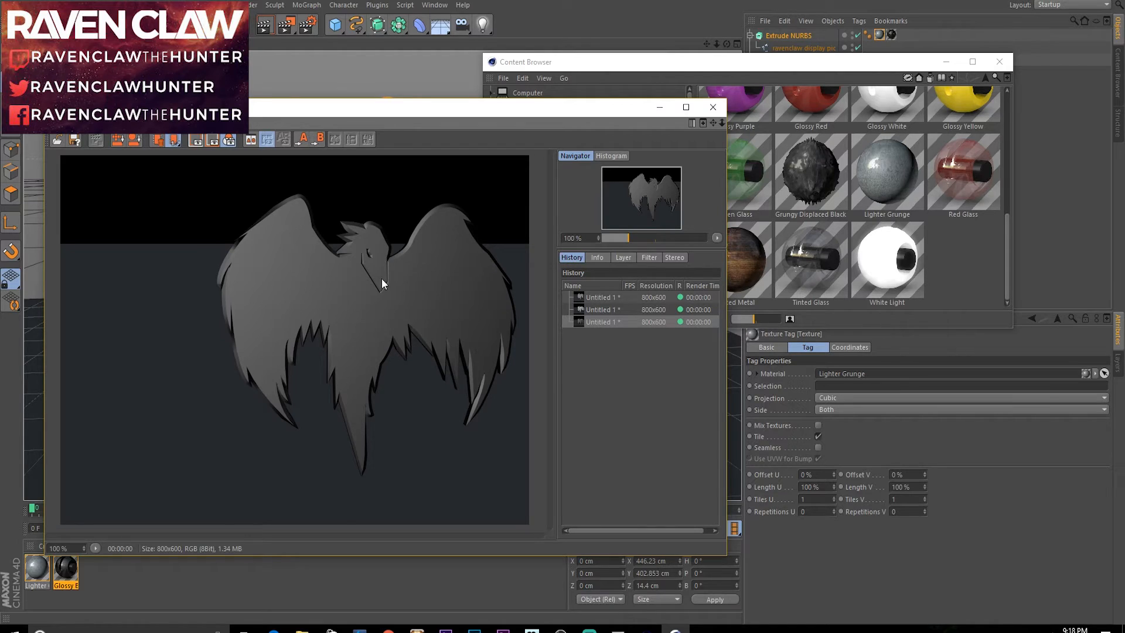
Add a standard Light and place it in front of the bird at about Y 278 cm, Z -399 cm
click(483, 25)
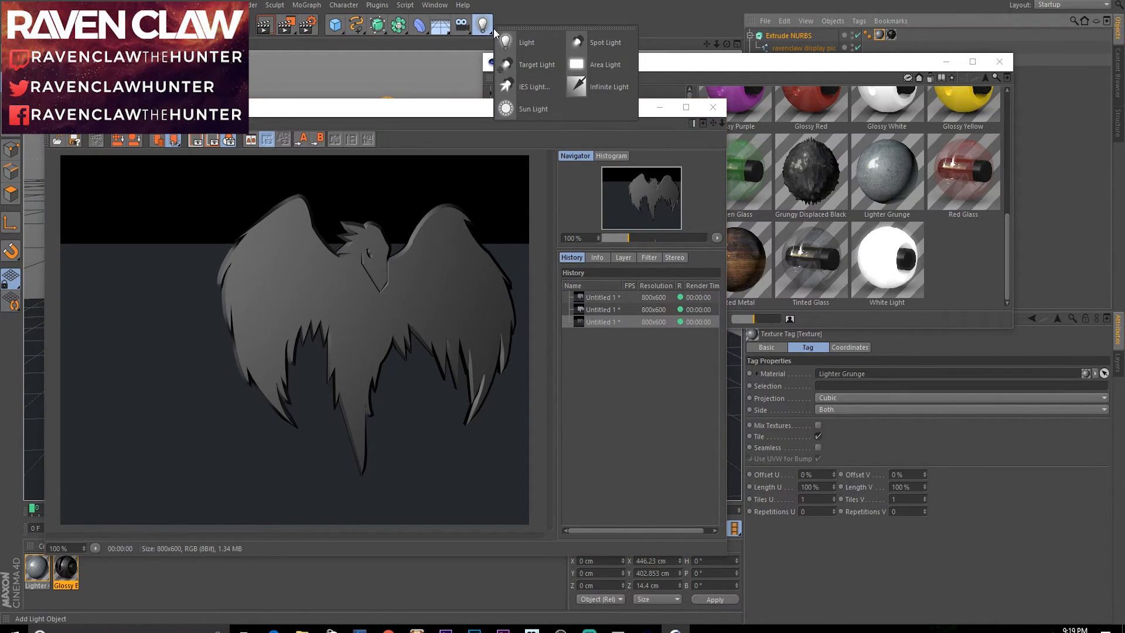
click(516, 42)
click(713, 107)
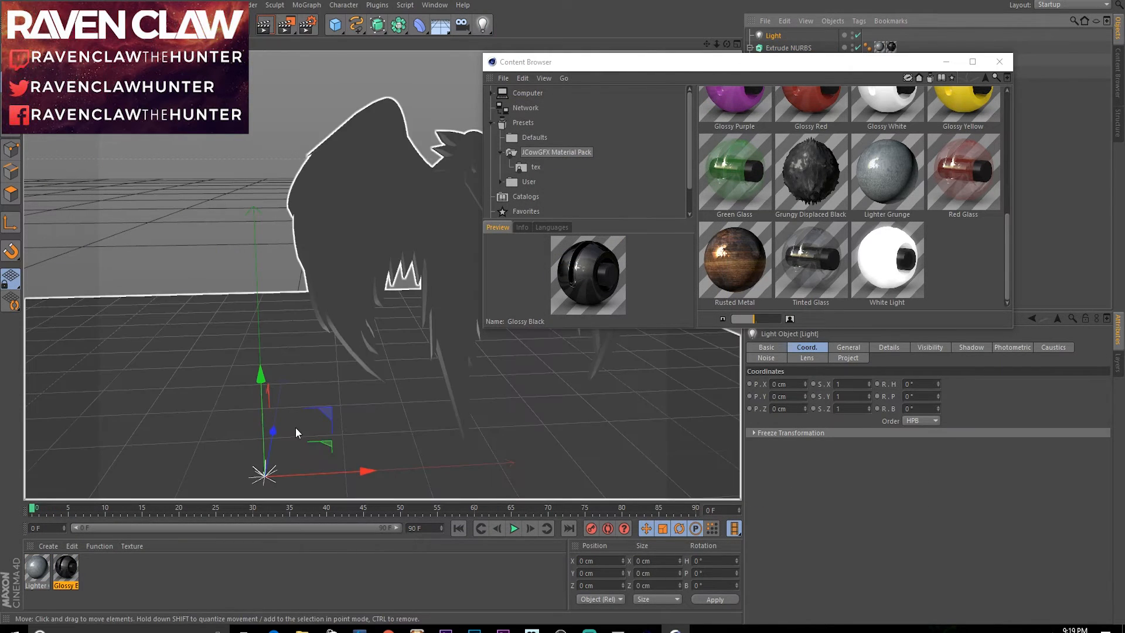
mouse_move(259, 391)
mouse_down()
mouse_move(241, 143)
mouse_move(265, 230)
mouse_move(223, 384)
mouse_up()
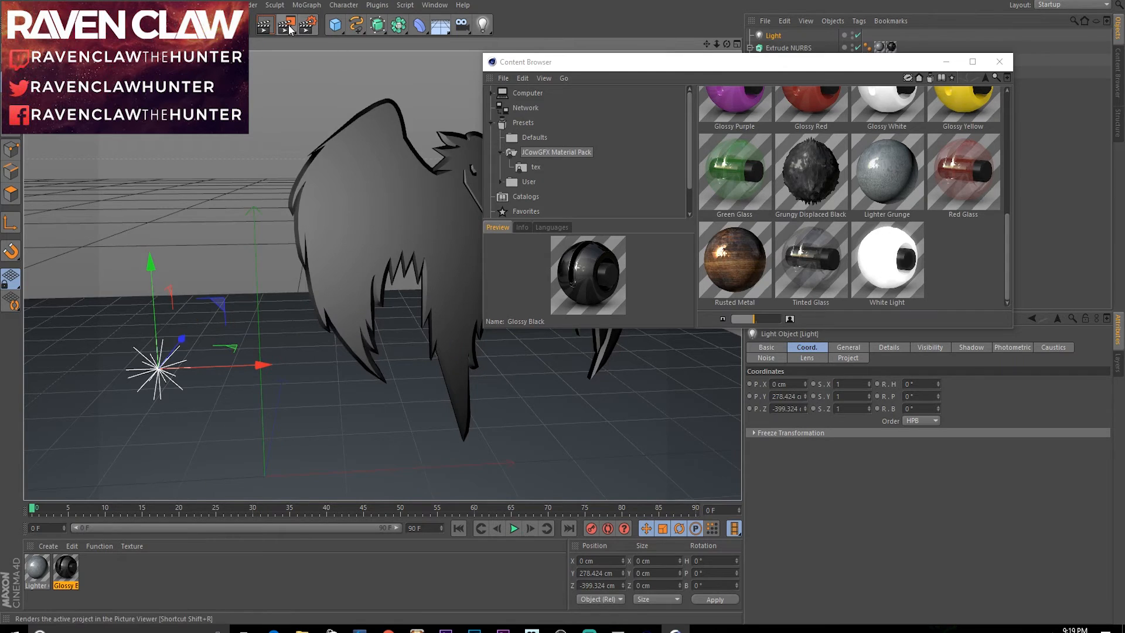
Render the lit bird, then shift the light sideways to about X 140 cm
click(288, 24)
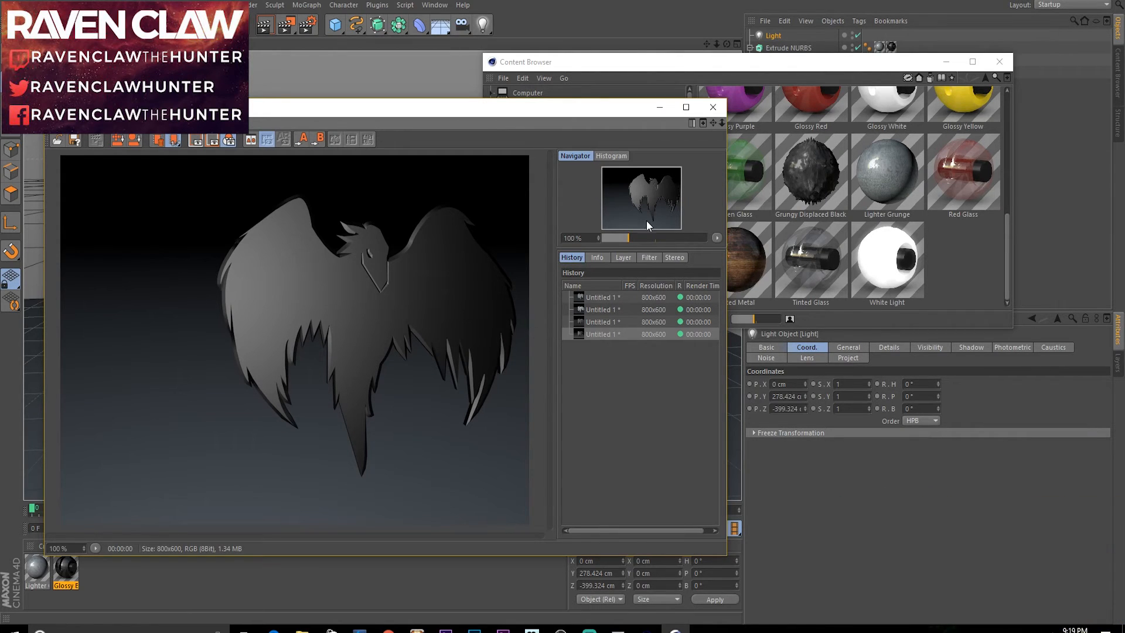
click(713, 107)
drag(729, 45, 382, 276)
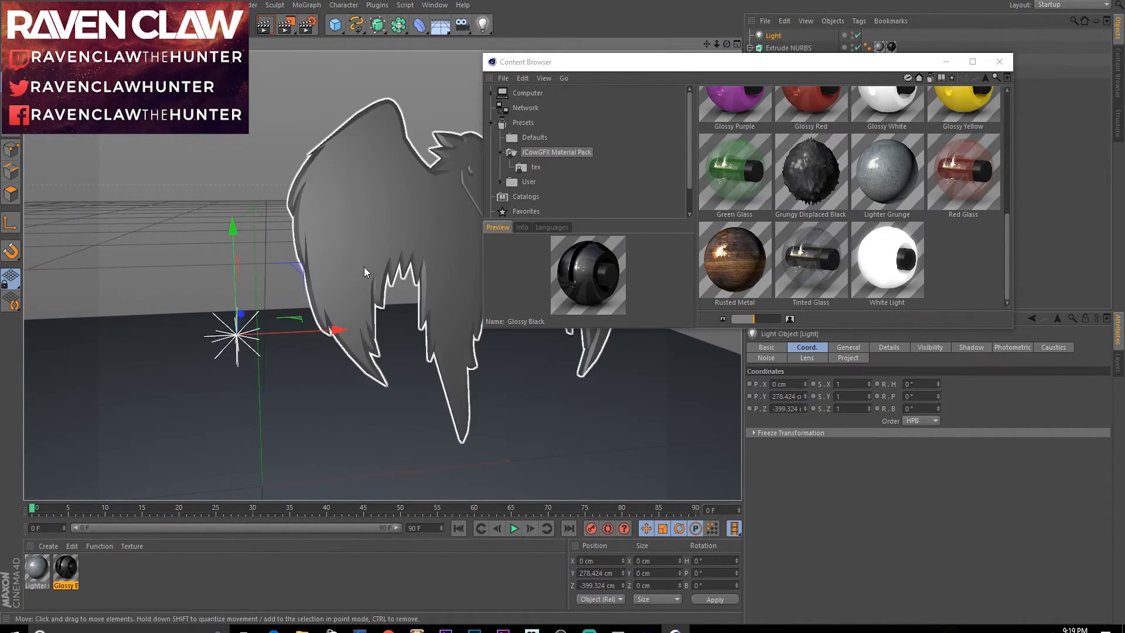
drag(329, 326, 605, 330)
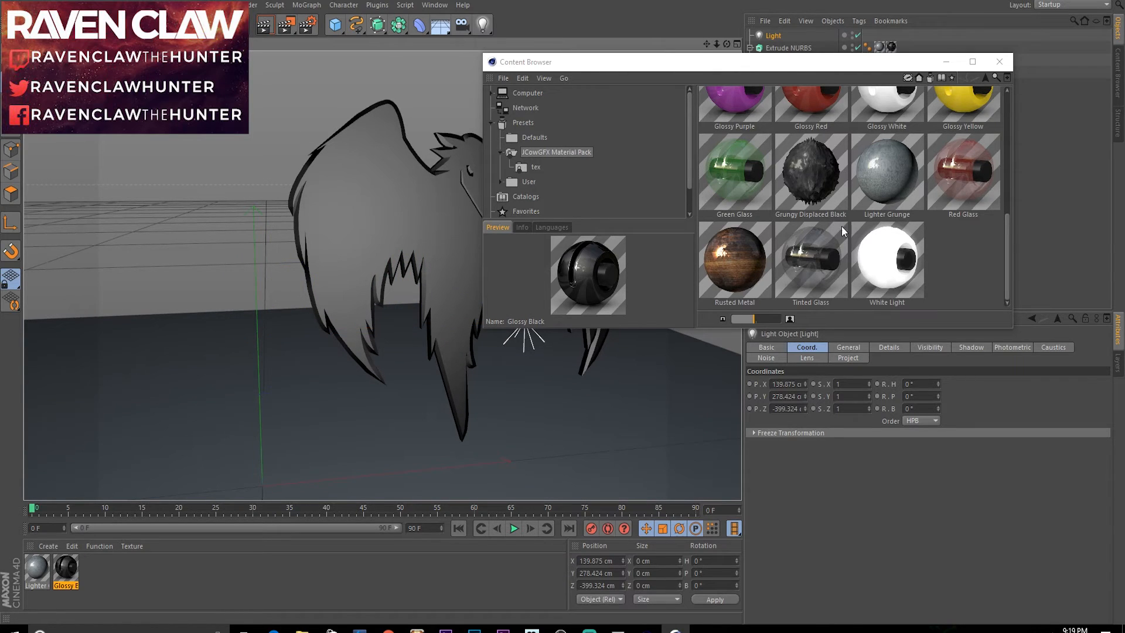
Load the Dusty Brown Grunge preset material and apply it to the bird with Cubic projection
scroll(906, 206, up, 2)
scroll(907, 217, down, 1)
scroll(912, 226, up, 1)
scroll(917, 234, up, 2)
scroll(848, 199, up, 1)
drag(761, 219, 655, 288)
drag(178, 591, 170, 592)
drag(95, 584, 371, 251)
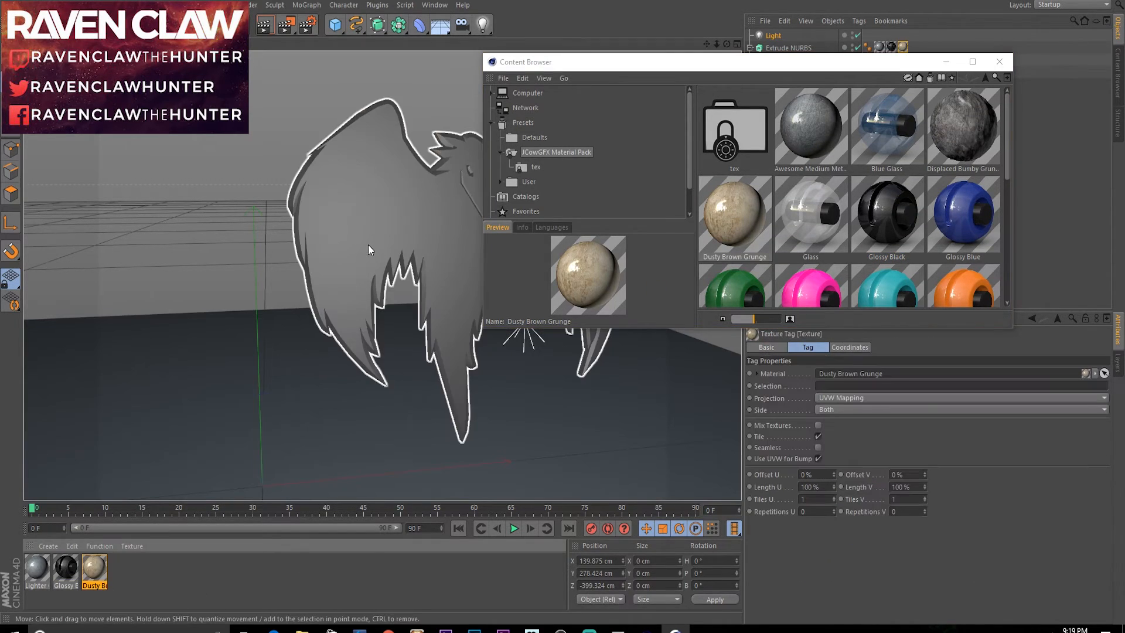
click(840, 397)
click(839, 448)
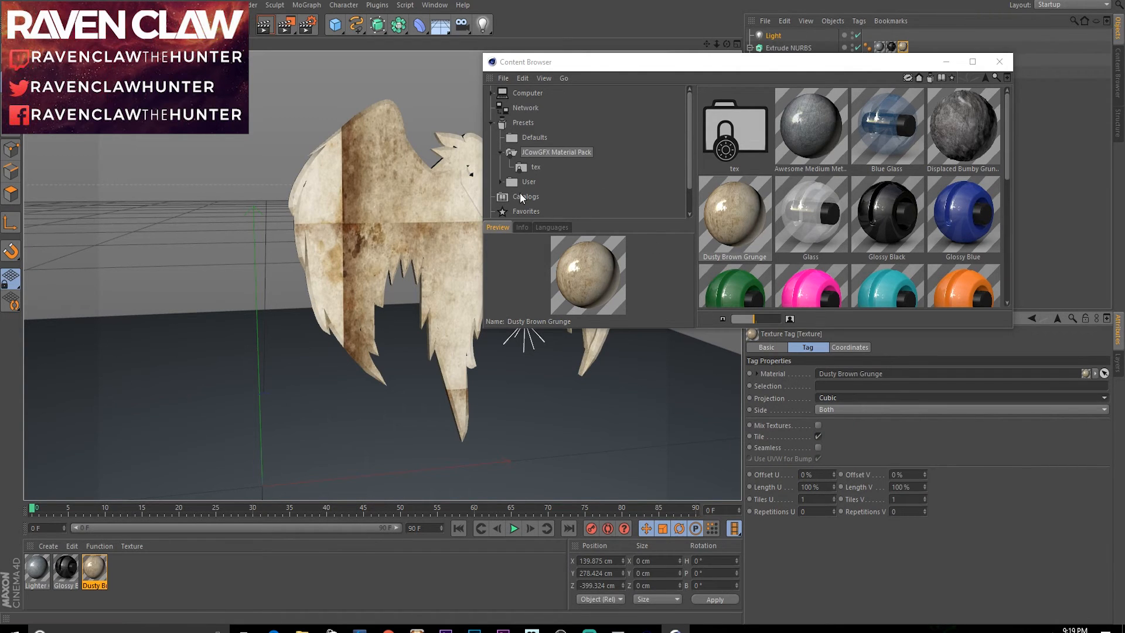
Load the Displaced Bumby Grunge preset material and apply it to the bird with Cubic projection
drag(661, 64, 574, 44)
drag(872, 123, 229, 589)
drag(124, 570, 276, 409)
click(832, 398)
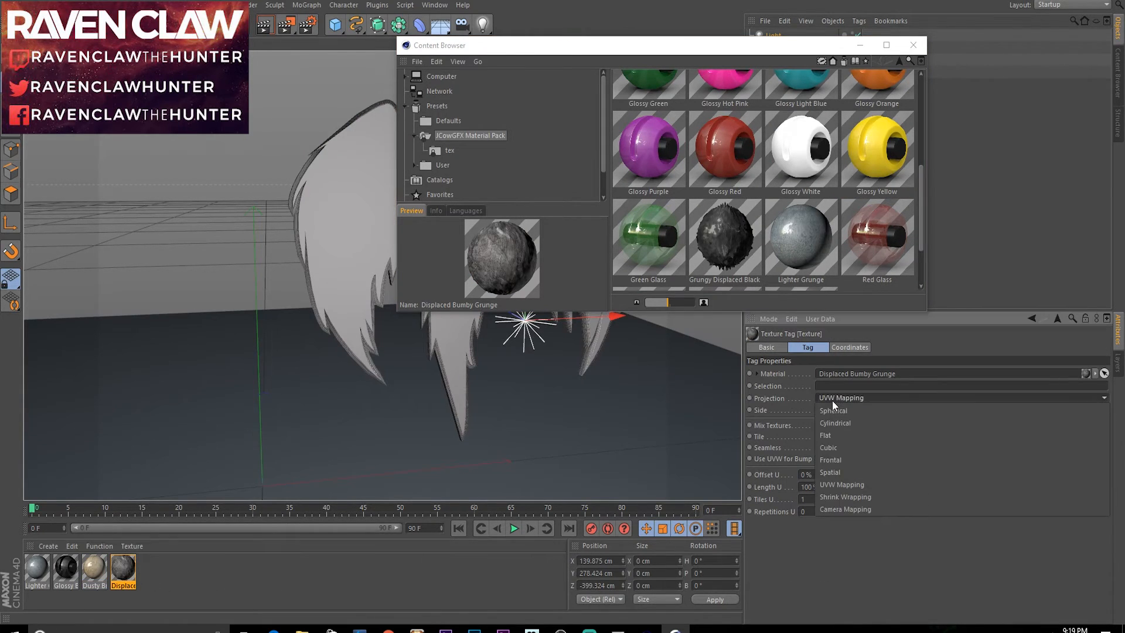
click(838, 445)
drag(616, 50, 722, 7)
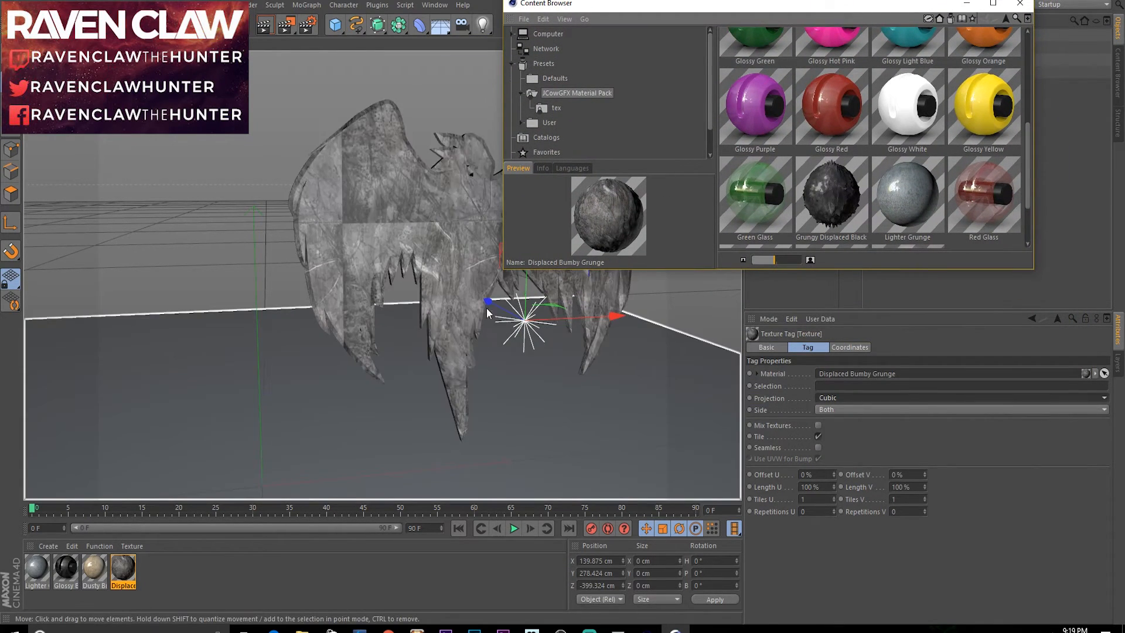
Enlarge the Displaced Bumby Grunge texture to Tiles U 0.48 and Length V 165%, and render the bird
drag(835, 498, 835, 512)
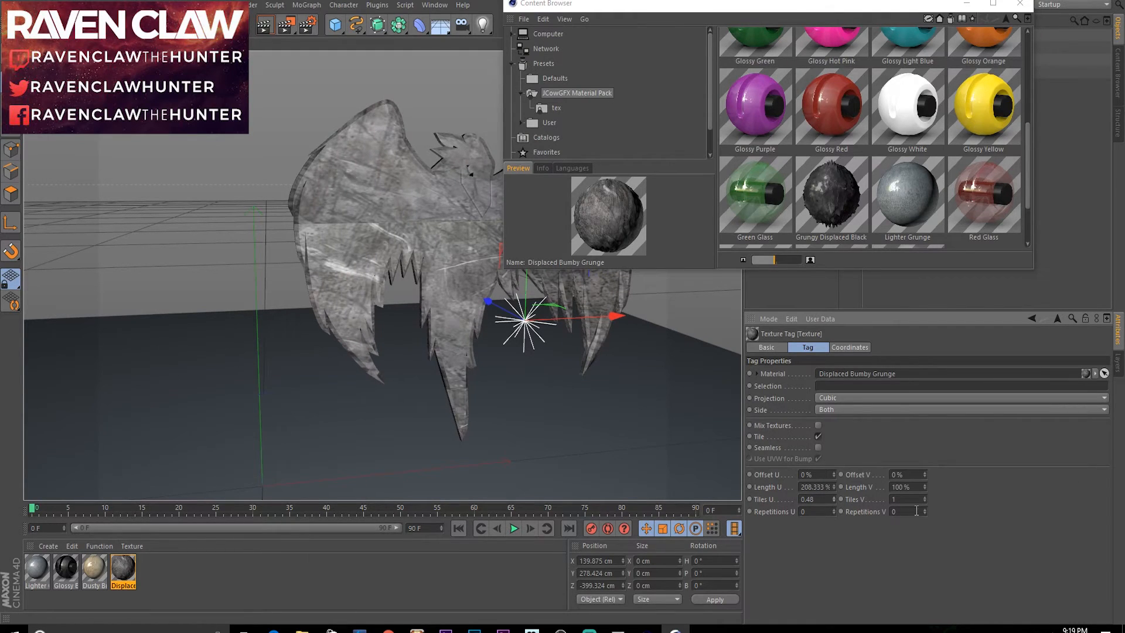
drag(924, 487, 925, 497)
drag(639, 18, 759, 30)
click(286, 25)
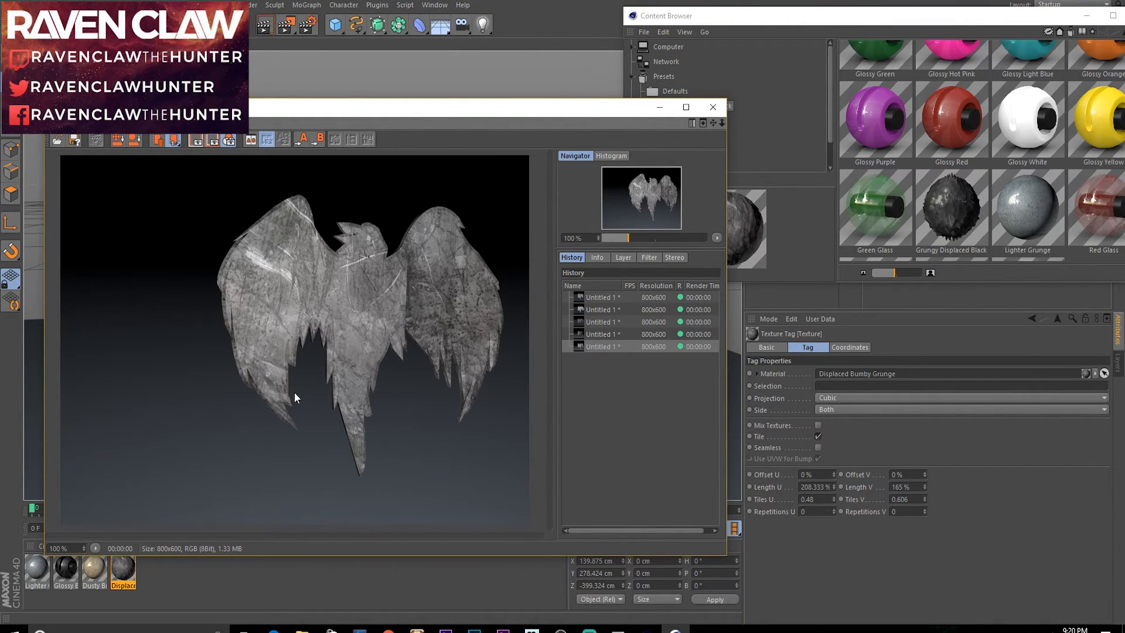
Load the Green Glass preset material and apply it to the bird over the grunge texture
drag(867, 199, 290, 582)
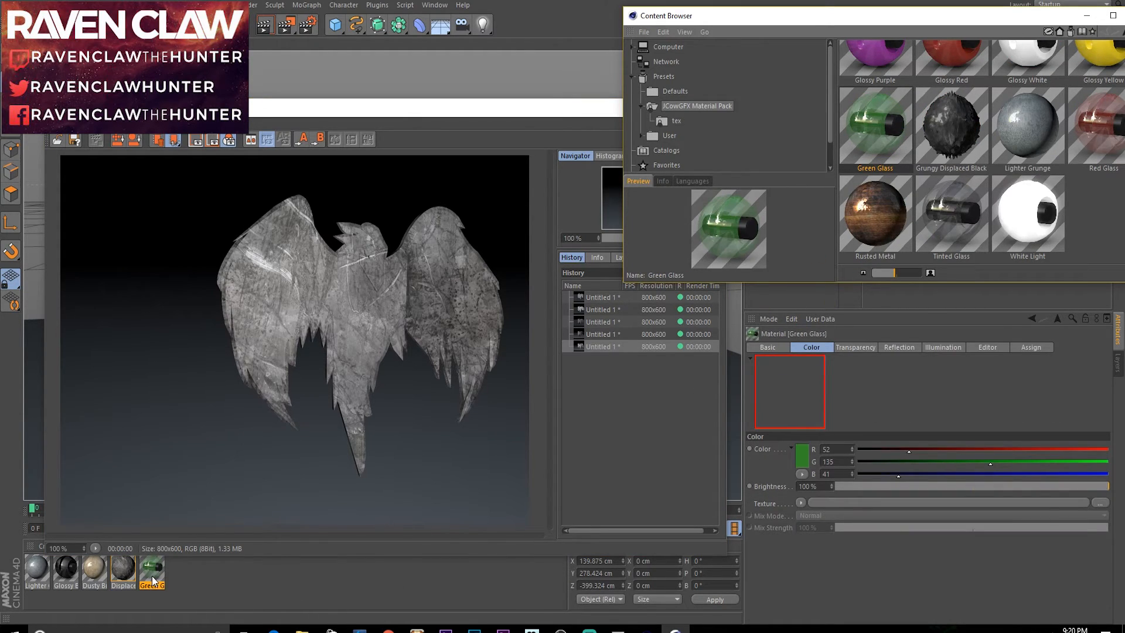
click(693, 122)
drag(152, 572, 366, 230)
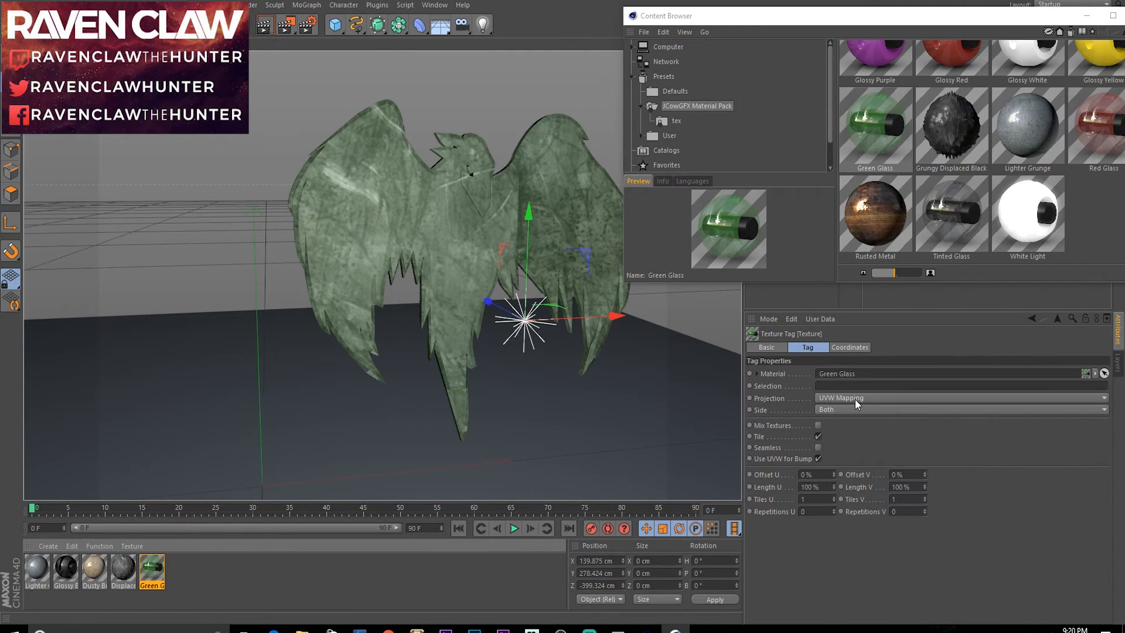
Set the Green Glass texture's projection to Cubic and render the bird to the Picture Viewer
click(855, 399)
click(842, 450)
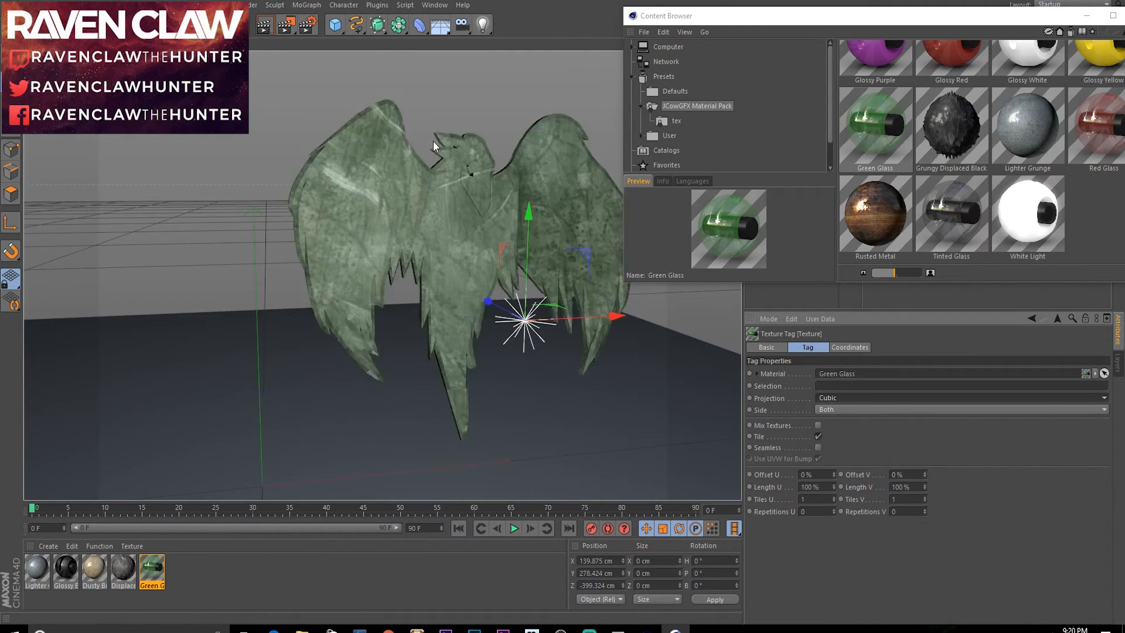
click(285, 24)
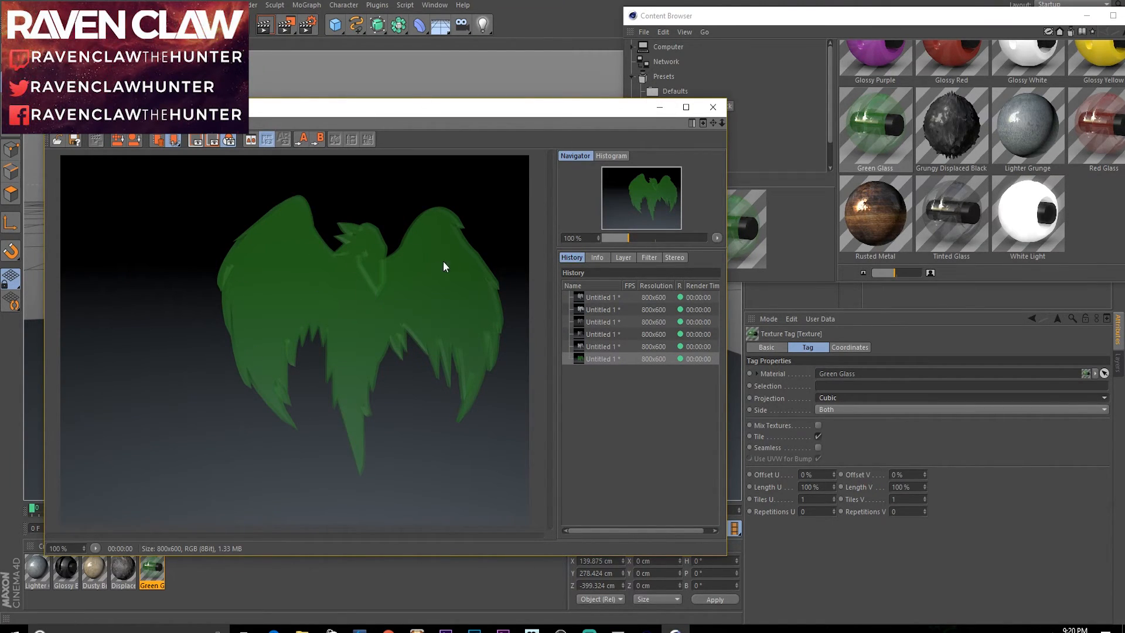
click(714, 107)
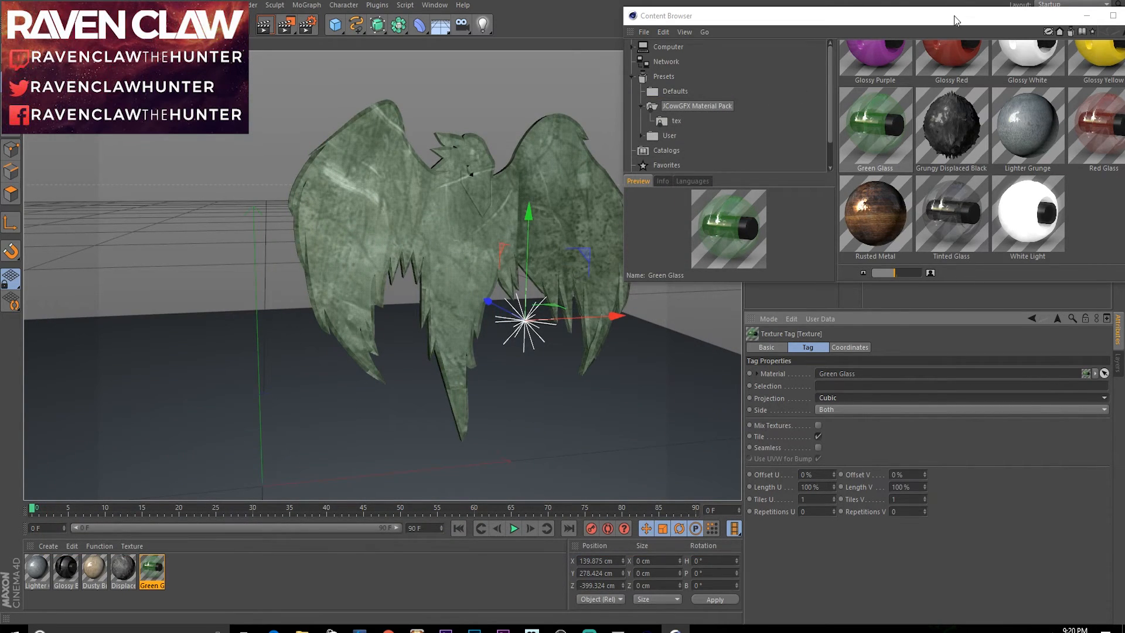
Move the Content Browser off the object list and delete the material tags from the bird's Extrude NURBS
drag(998, 13, 678, 47)
click(826, 51)
drag(947, 76, 880, 38)
key(Delete)
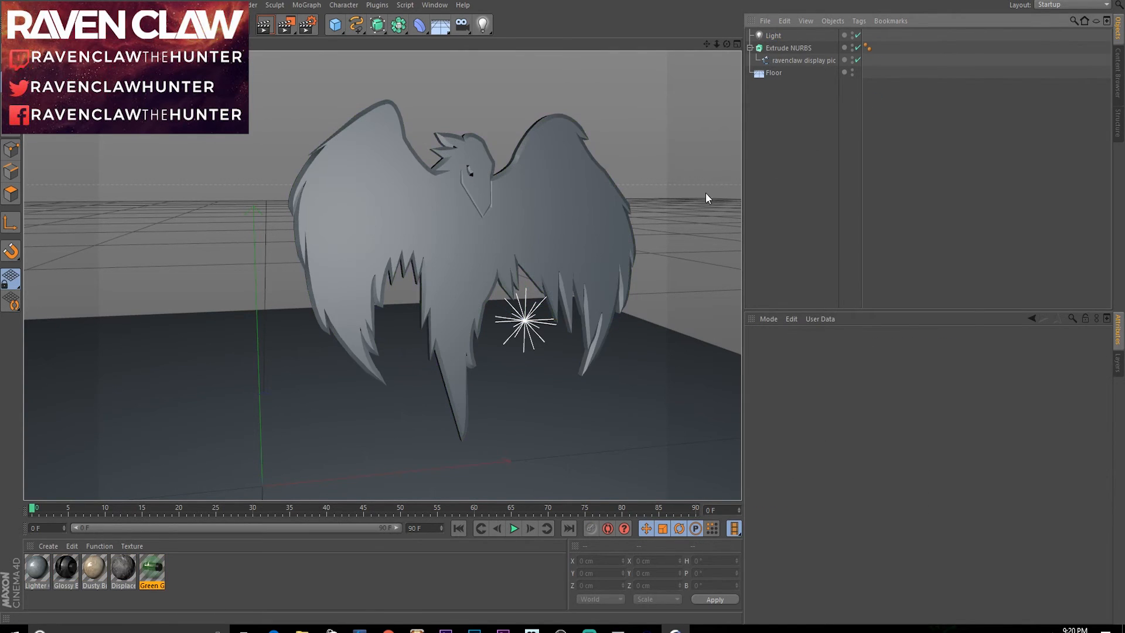
Examine the untextured 3D bird from several angles and look through the available export file formats
mouse_move(727, 44)
mouse_down()
mouse_move(674, 42)
mouse_move(721, 50)
mouse_up()
drag(382, 276, 383, 276)
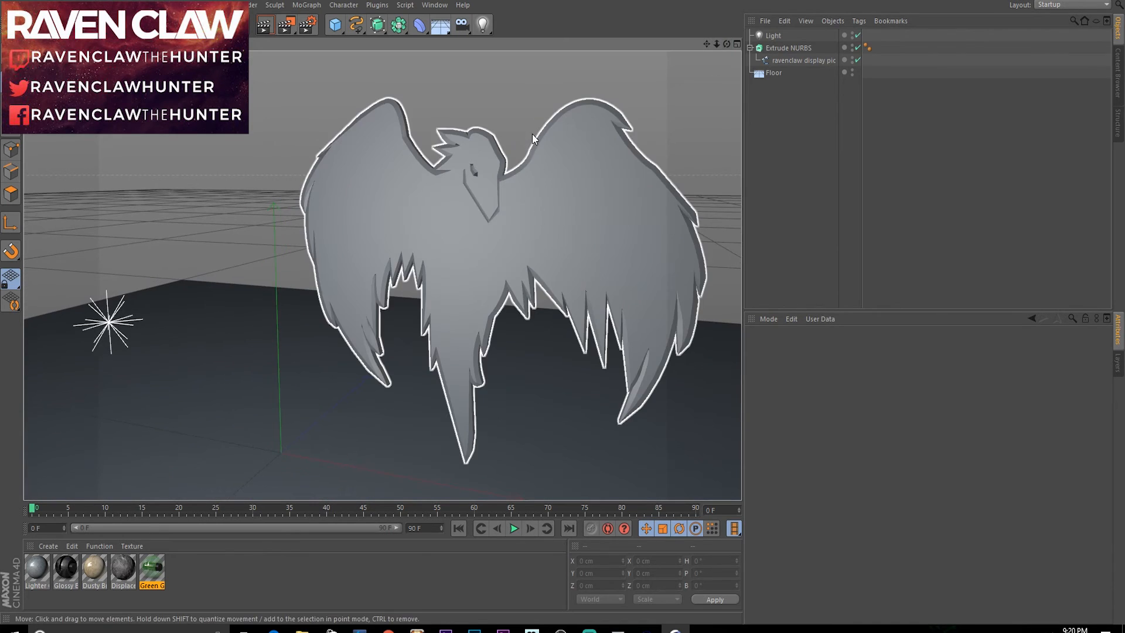
alt+drag(504, 269, 545, 284)
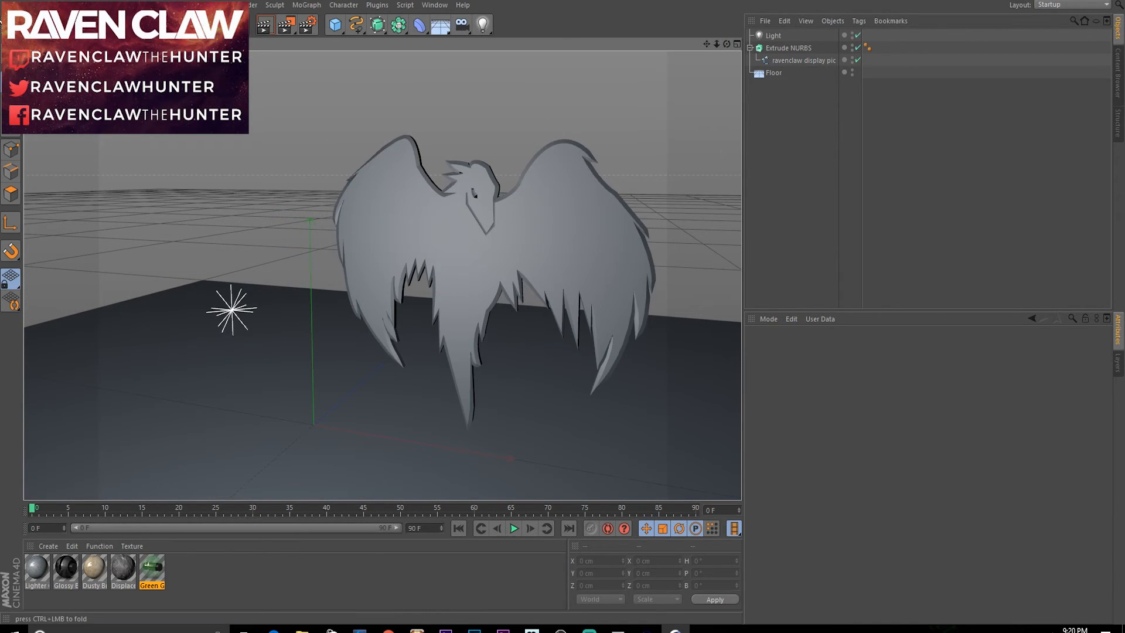
click(11, 5)
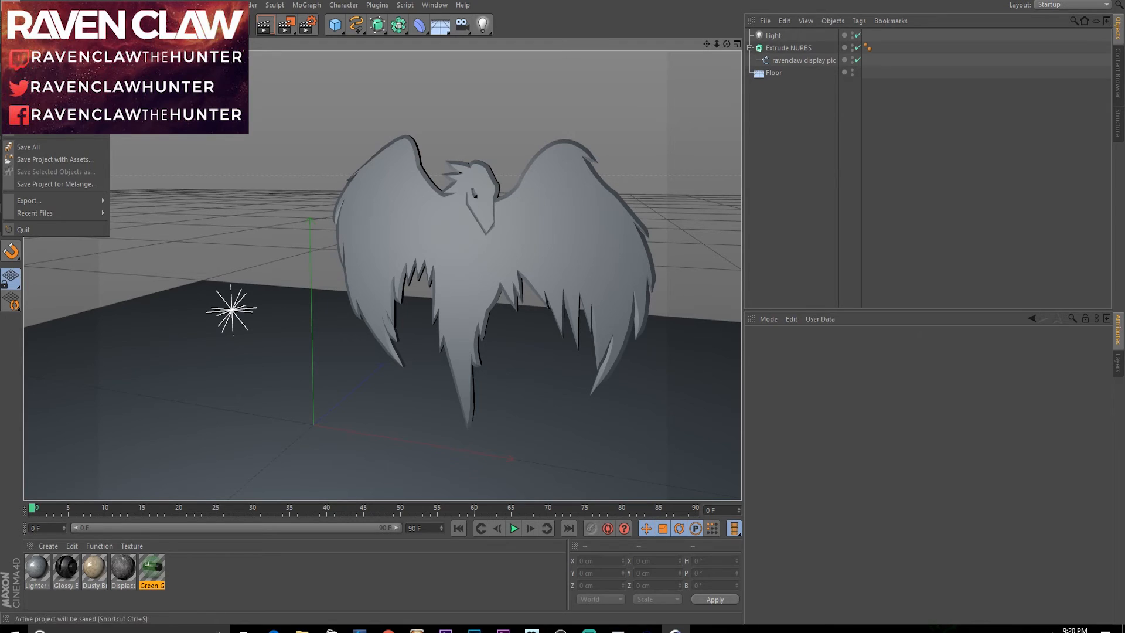
mouse_move(47, 196)
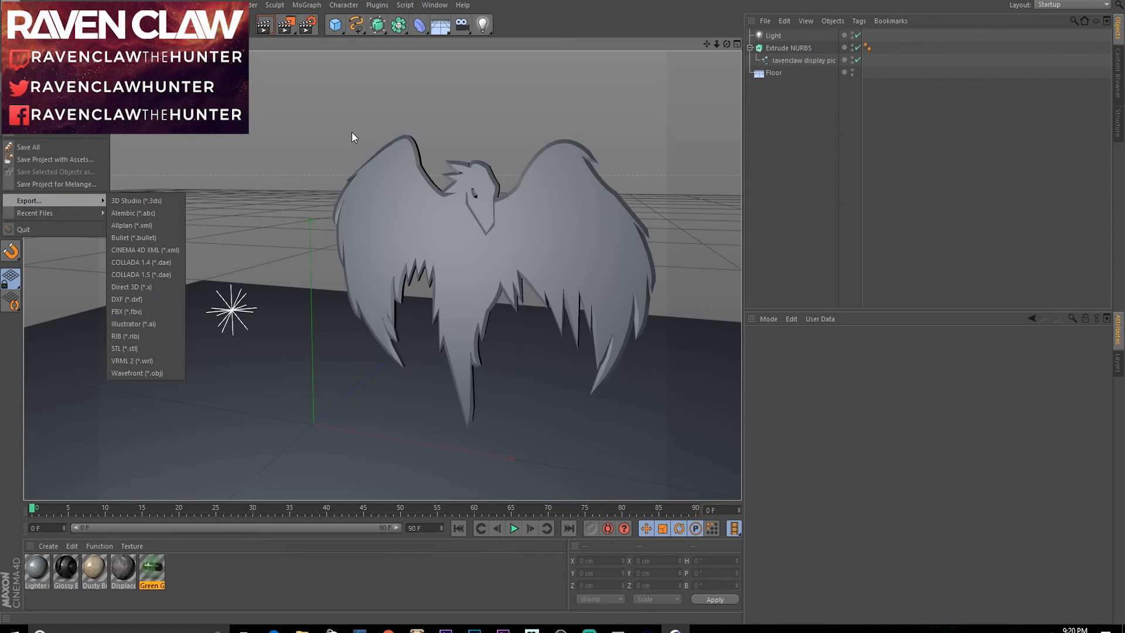
click(361, 106)
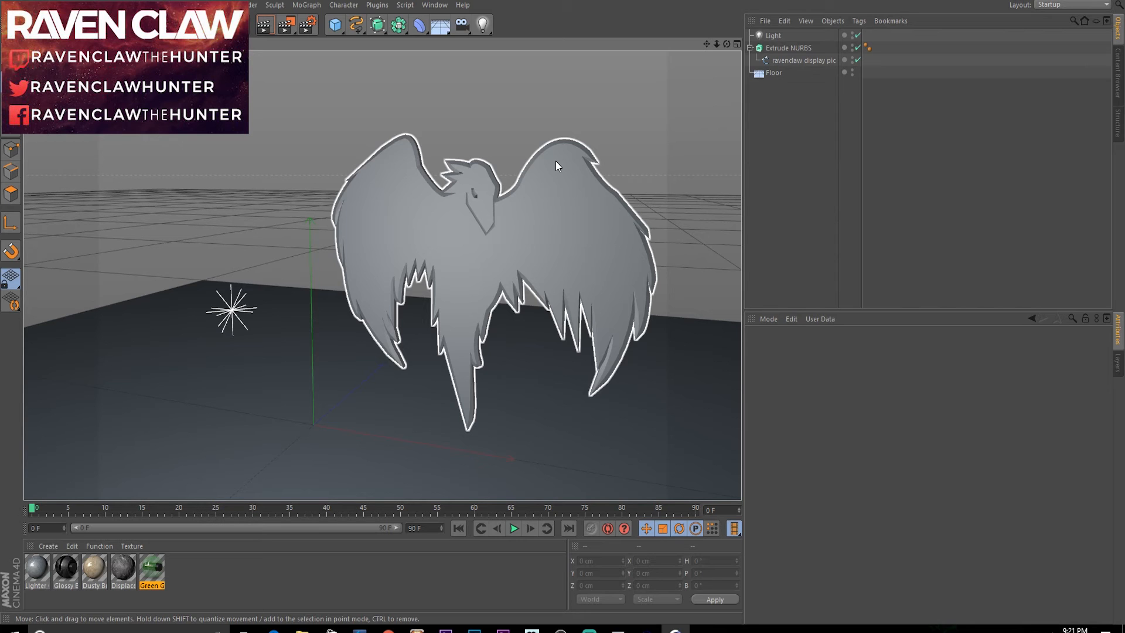
mouse_move(727, 43)
mouse_down()
mouse_move(753, 45)
mouse_move(728, 43)
mouse_up()
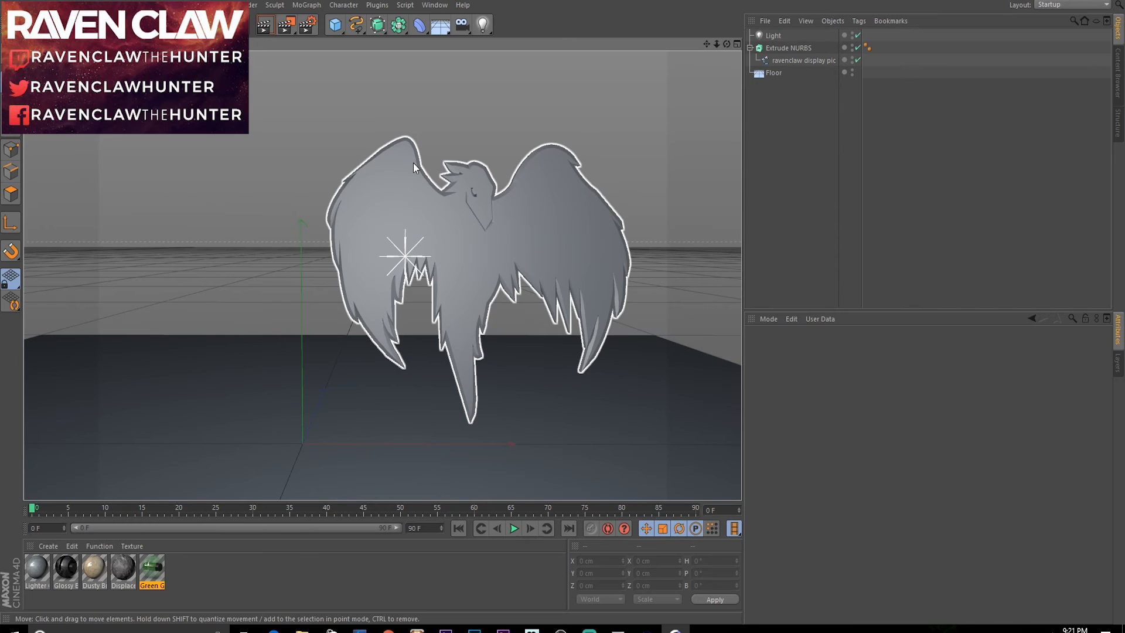